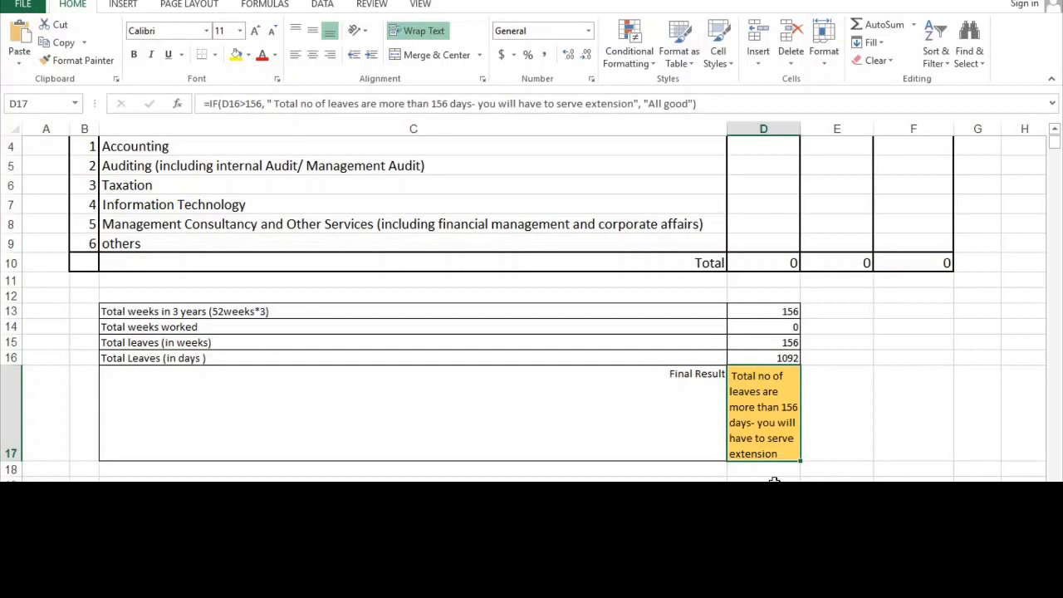
Enter first-year weeks: 10 for each of the five main areas (D4:D8) and 0 for others (D9).
key("Up")
key("Up")
key("Up")
key("Up")
key("Up")
key("Up")
key("Up")
key("Up")
key("Up")
key("Up")
key("Up")
key("Up")
key("Up")
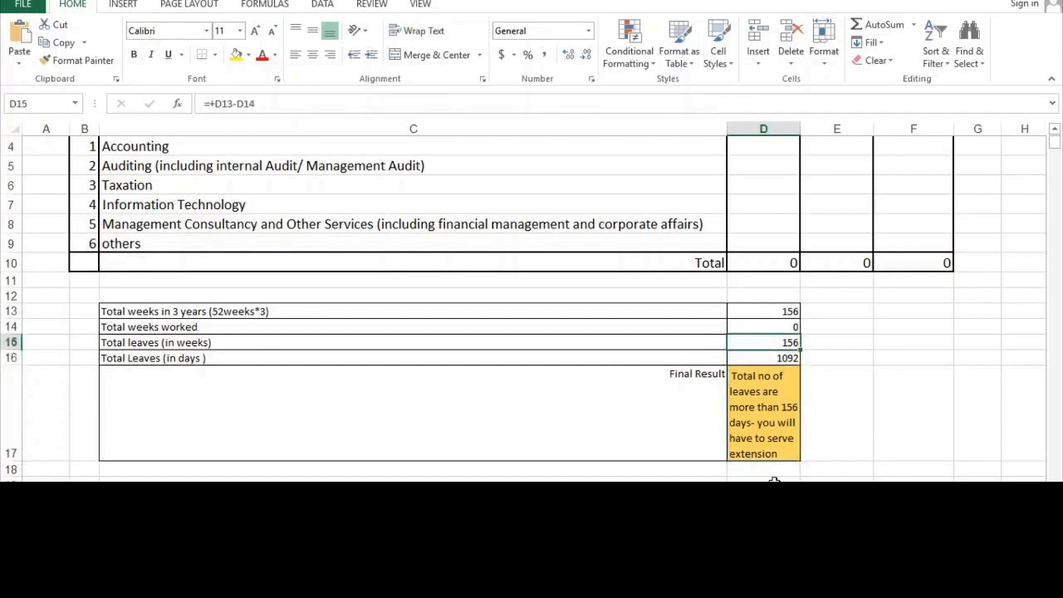
key("Up")
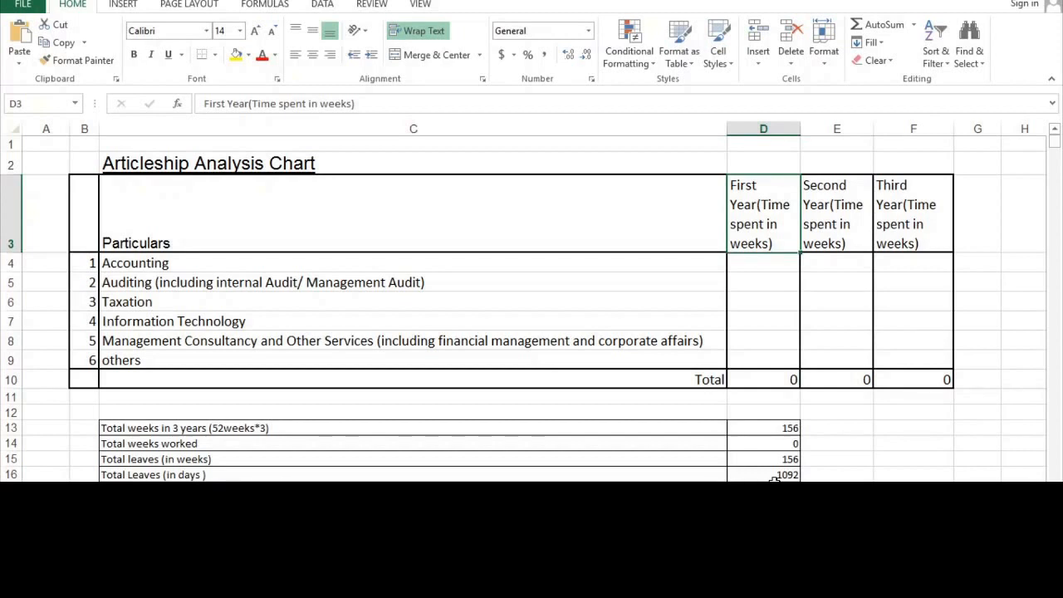
key("Left")
key("Left")
key("Right")
key("Down")
key("Down")
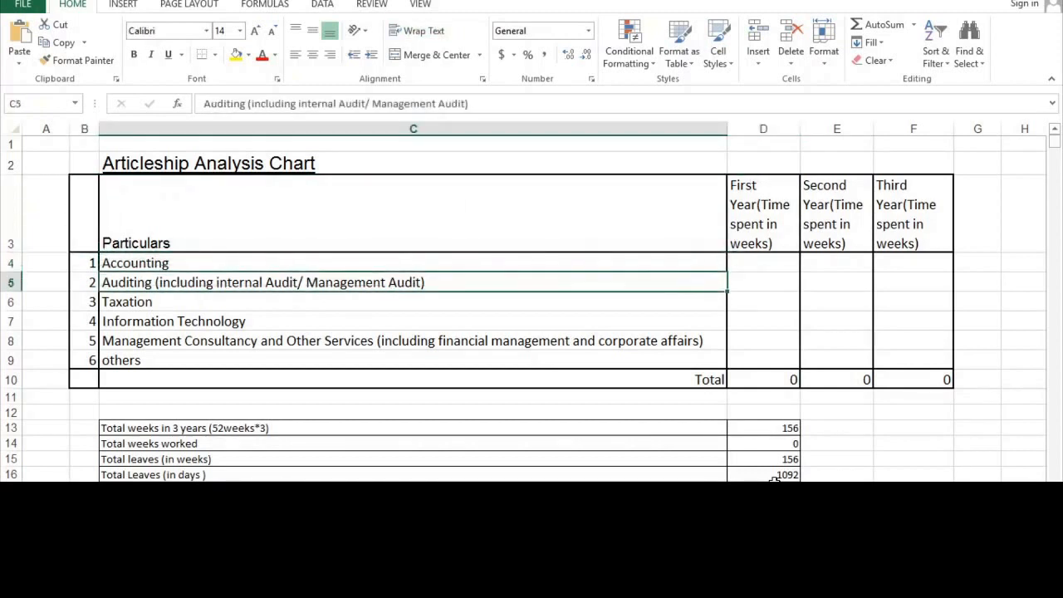
key("Down")
key("Down")
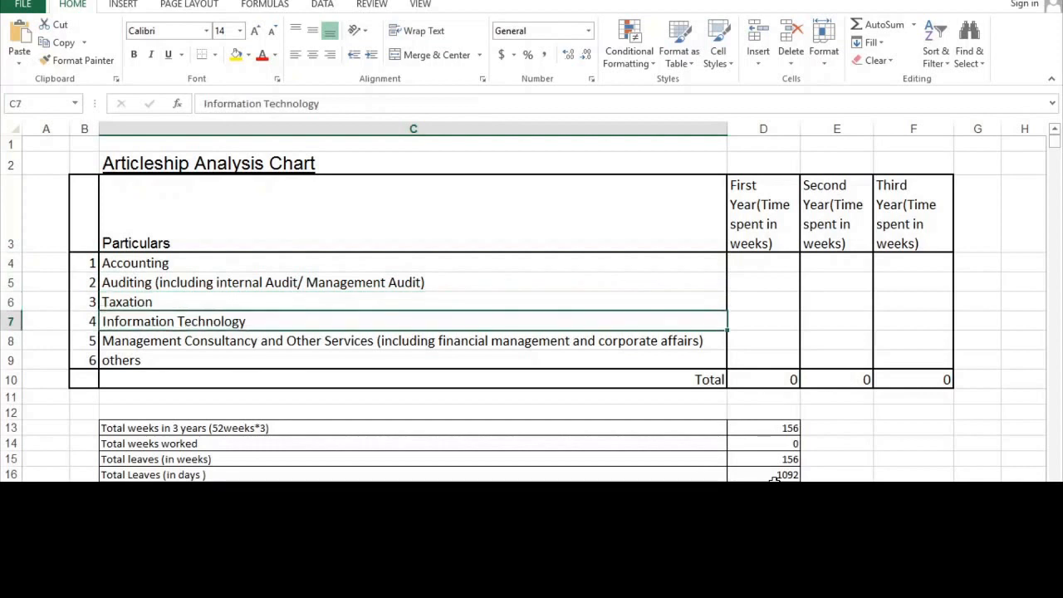
key("Down")
key("Down")
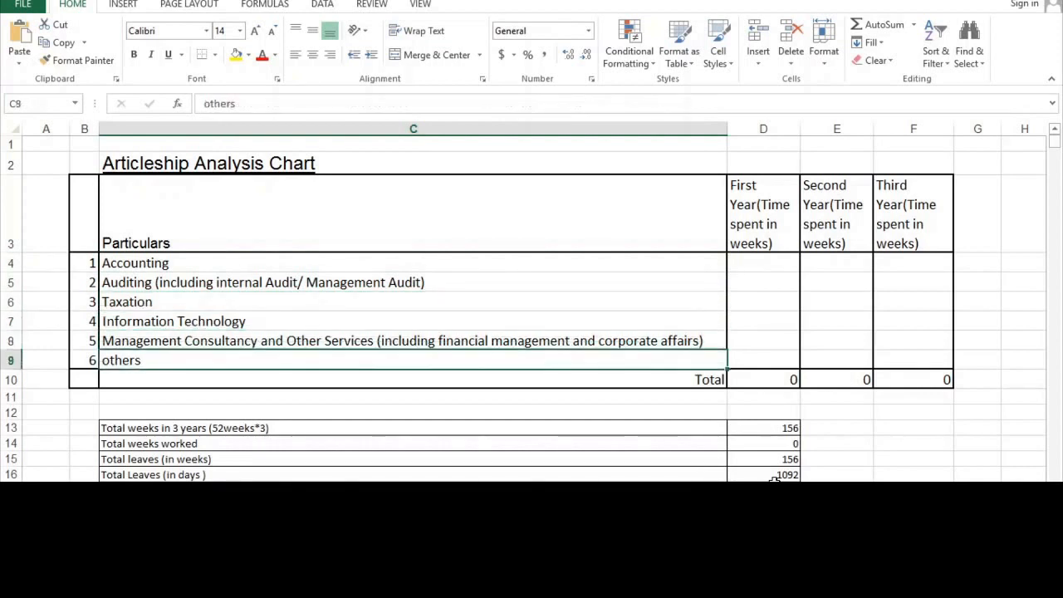
key("Up")
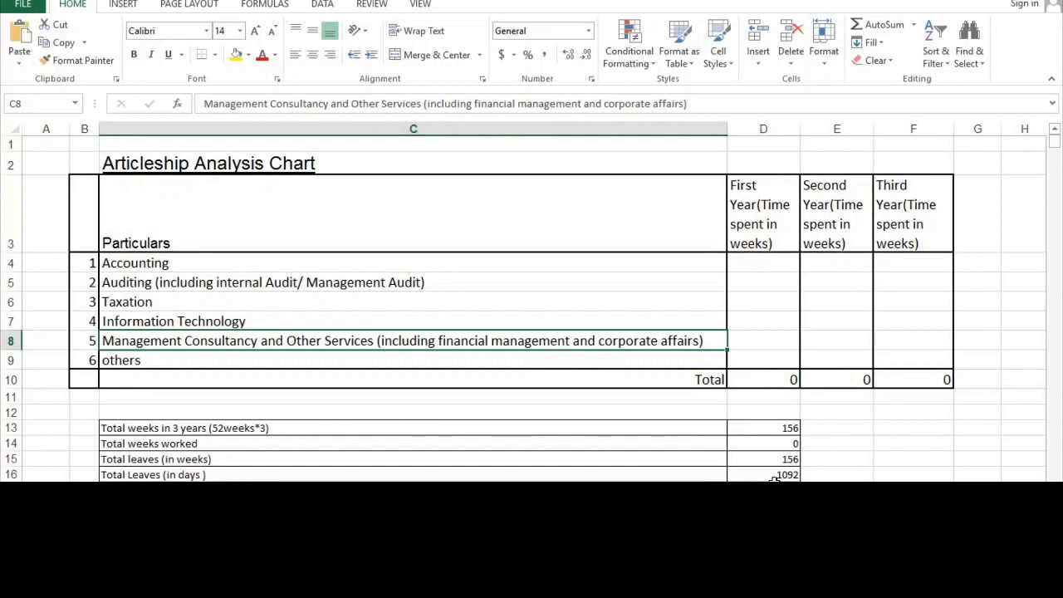
key("Down")
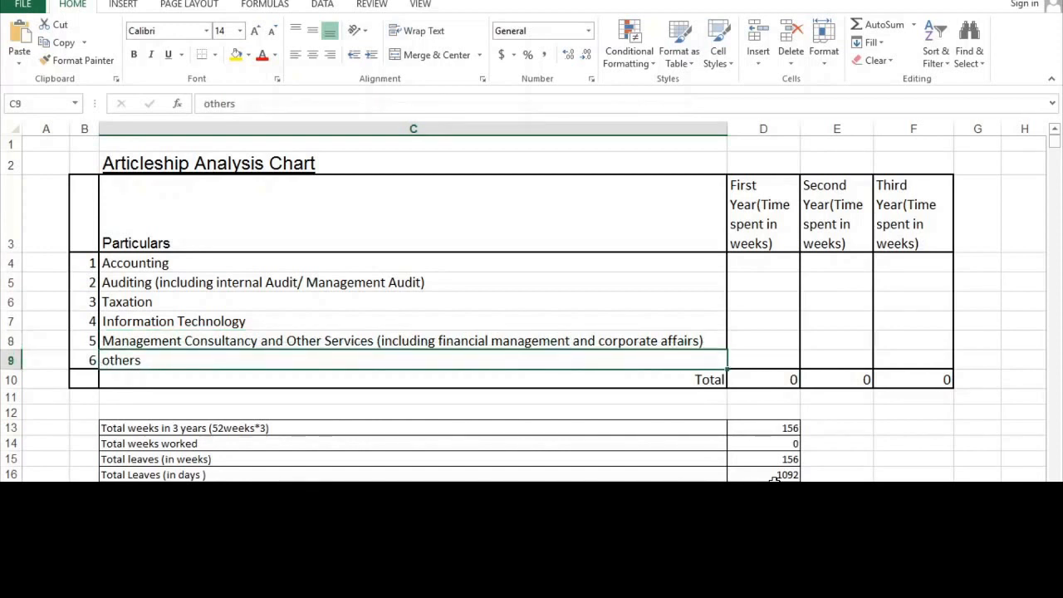
key("Right")
key("Up")
key("Up")
key("Up")
key("Up")
key("Up")
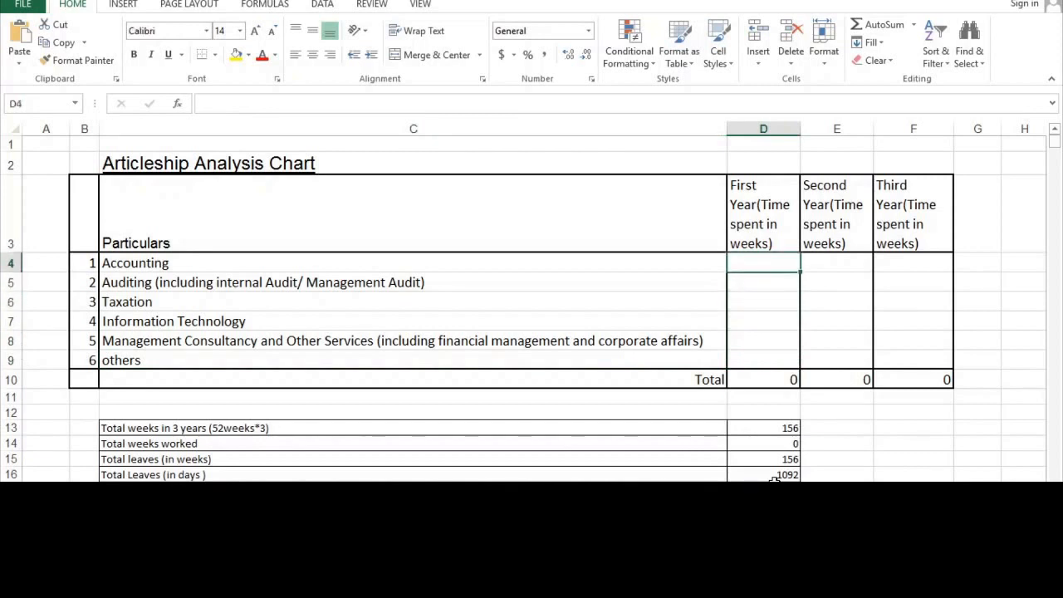
type("10")
key("Return")
type("10")
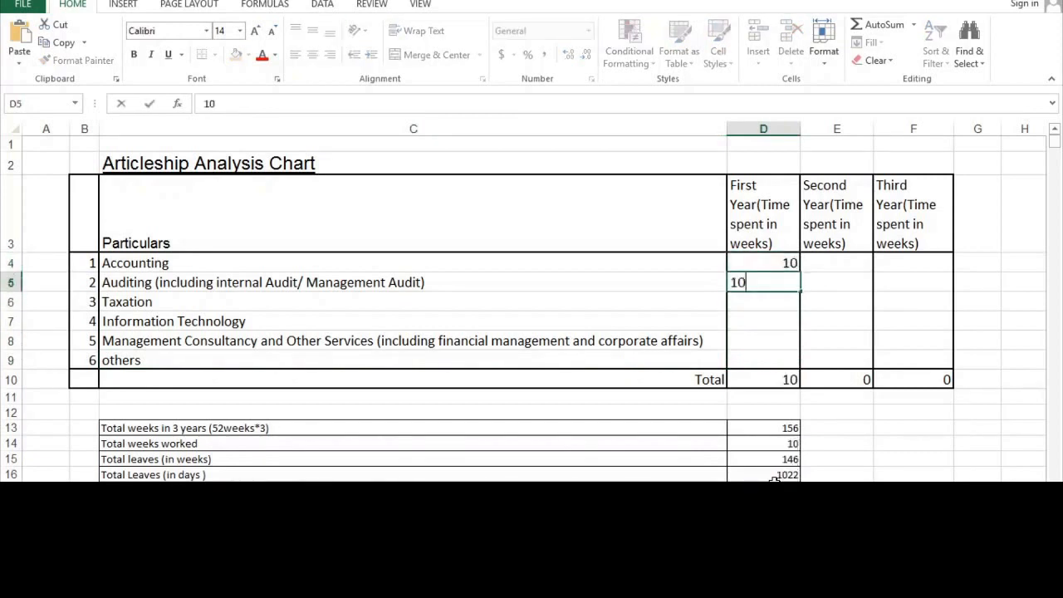
key("Return")
type("10")
key("Return")
type("10")
key("Return")
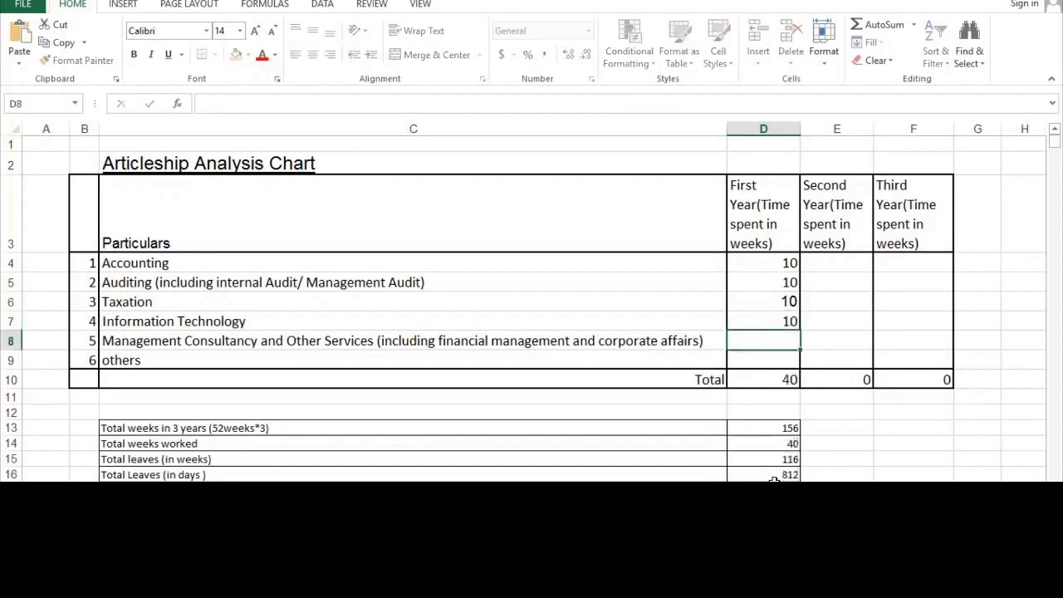
type("10")
key("Return")
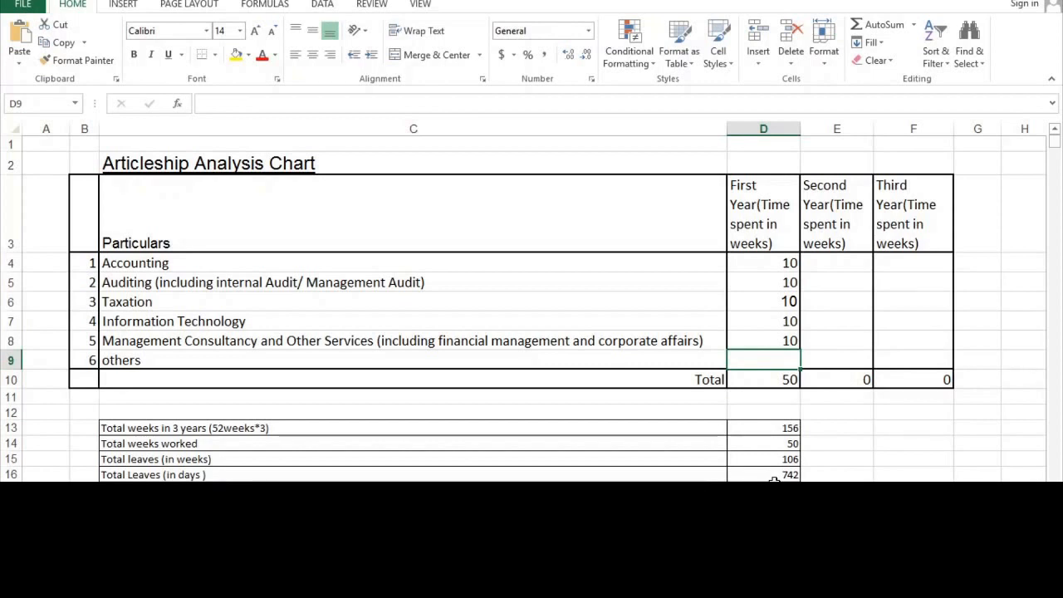
type("0")
key("Up")
key("Up")
key("Up")
key("Up")
key("Up")
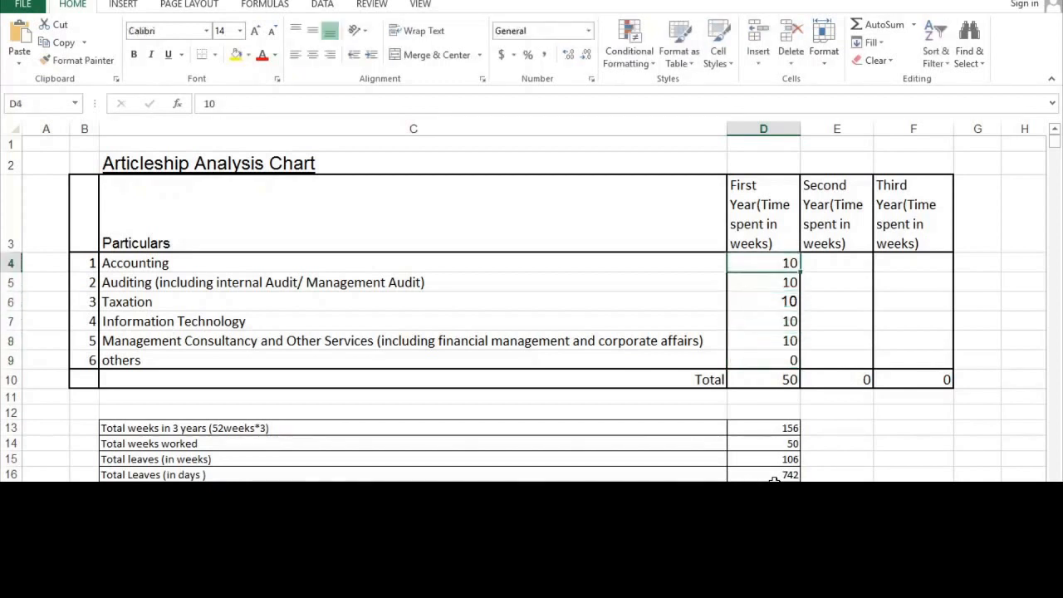
Enter second-year weeks: 10 in E4:E8 and 0 for others in E9.
key("Right")
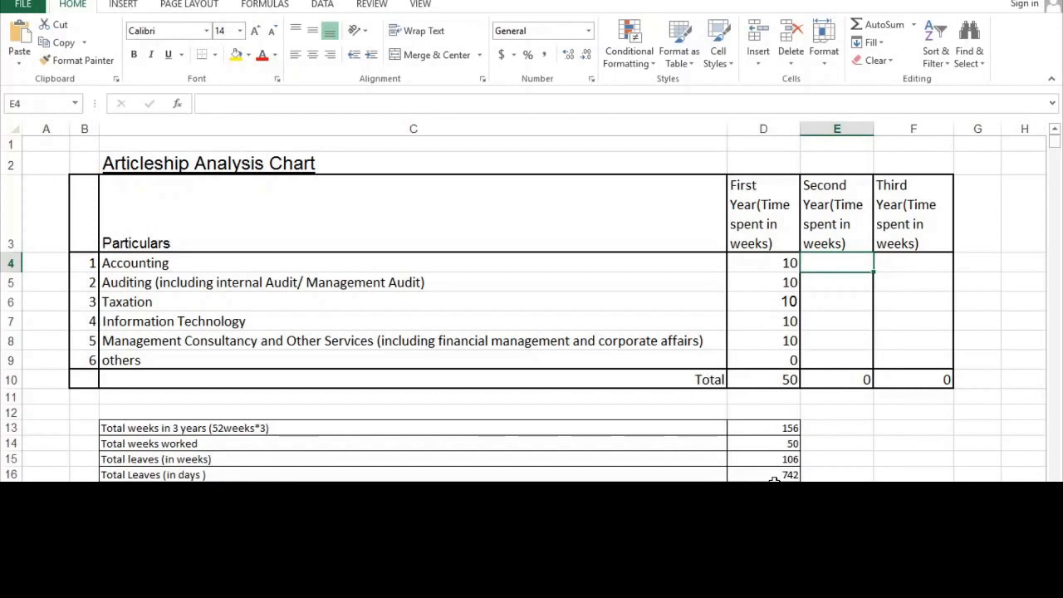
type("10")
key("Return")
type("10")
key("Return")
type("10")
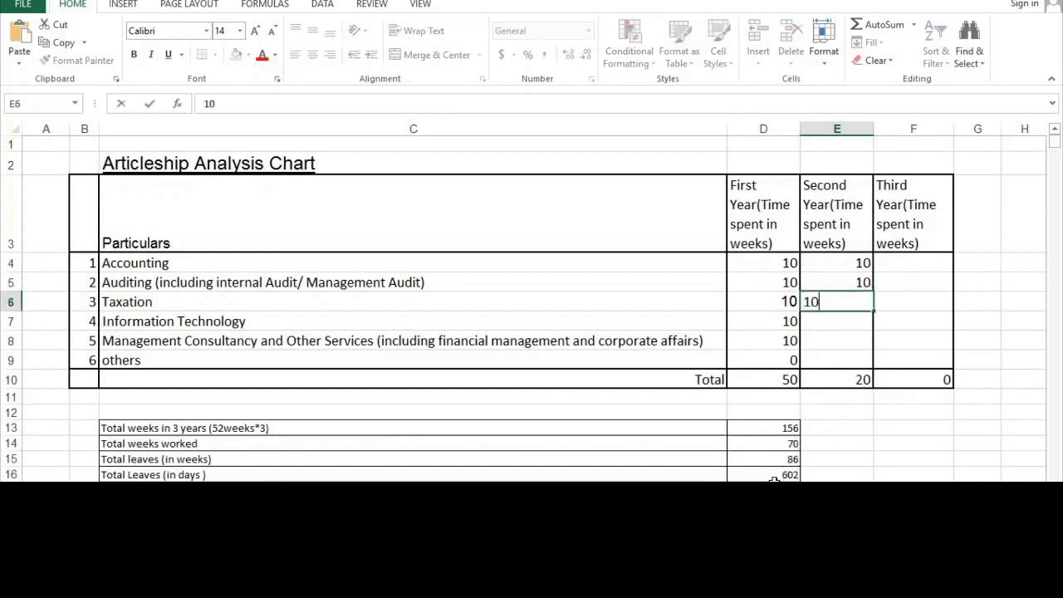
key("Return")
type("10")
key("Return")
type("10")
key("Return")
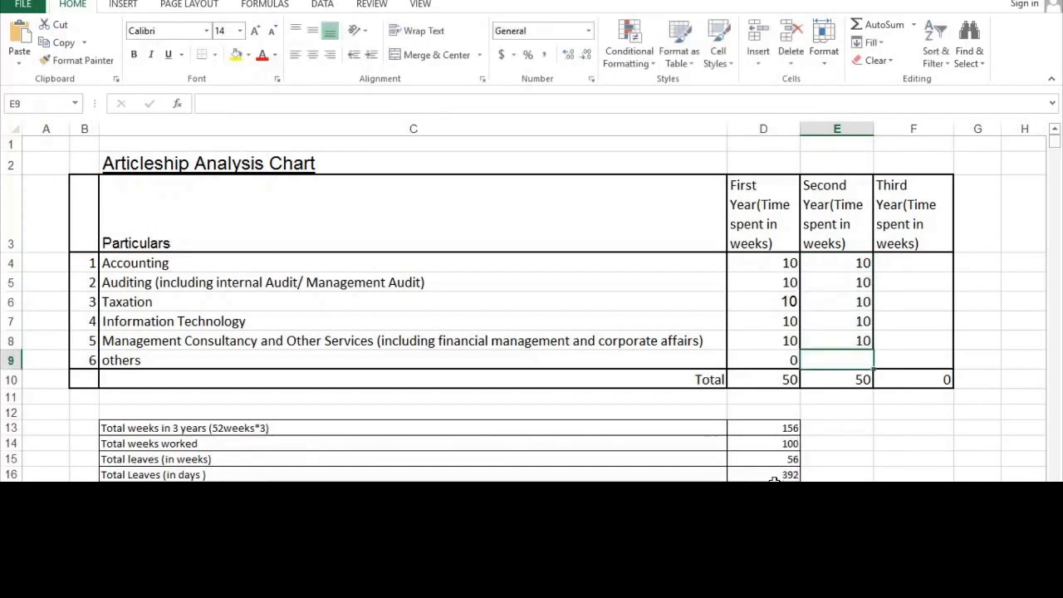
type("0")
key("Up")
key("Up")
key("Up")
key("Up")
key("Up")
Enter third-year weeks: 10 in F4:F8 and 0 in F9, then check the first-year Total.
key("Right")
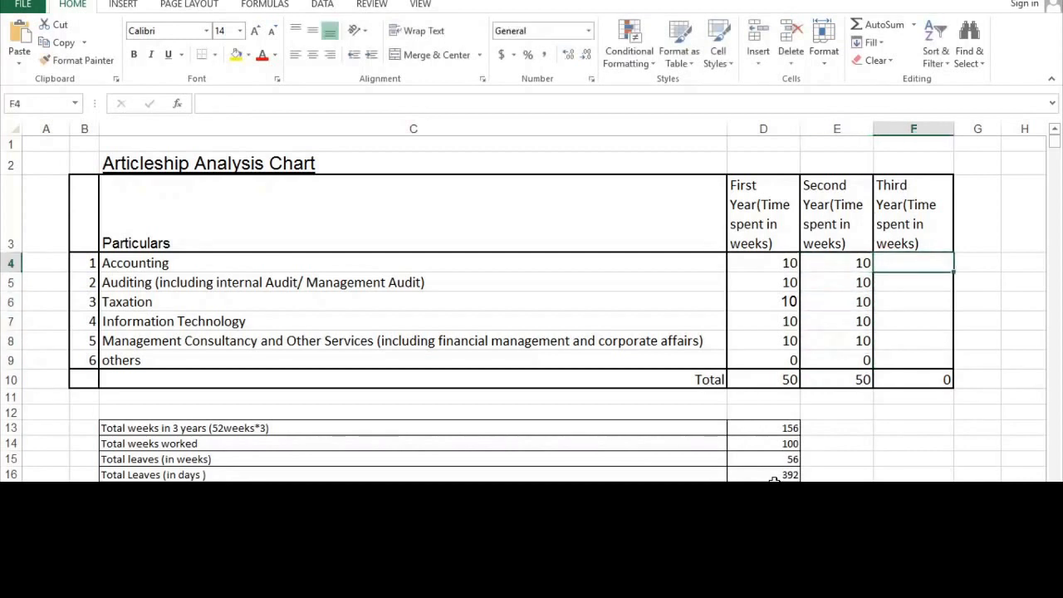
type("10")
key("Return")
type("10")
key("Return")
type("10")
key("Return")
type("10")
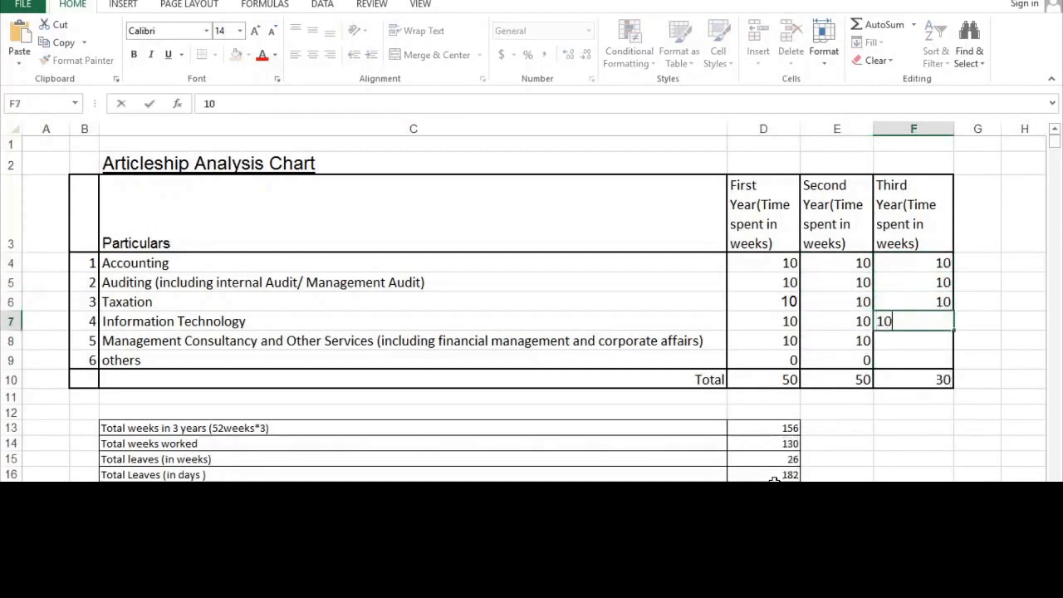
key("Return")
type("10")
key("Return")
type("0")
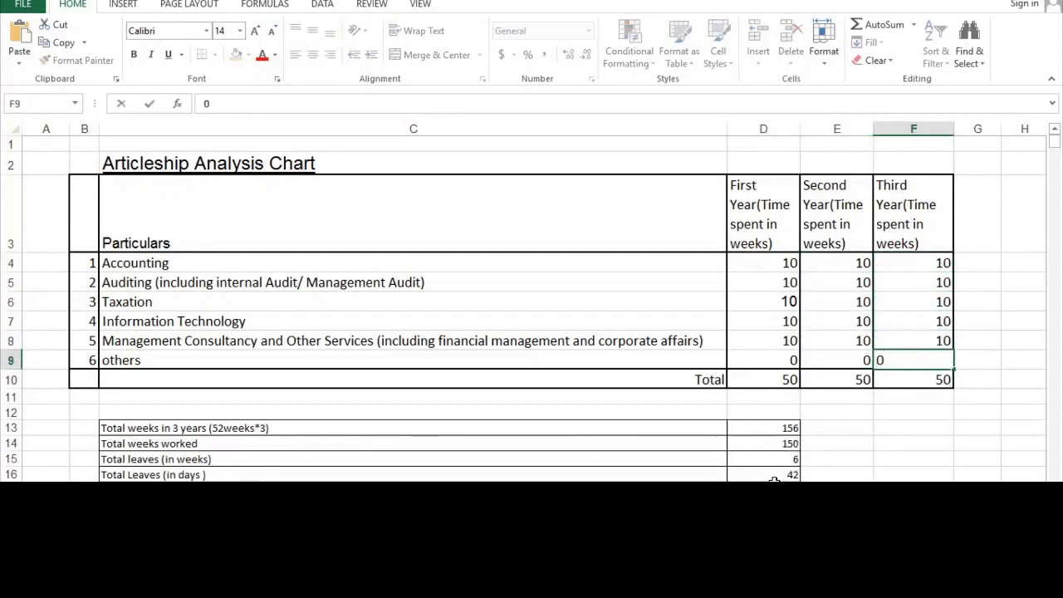
key("Return")
key("Left")
key("Left")
key("Left")
key("Right")
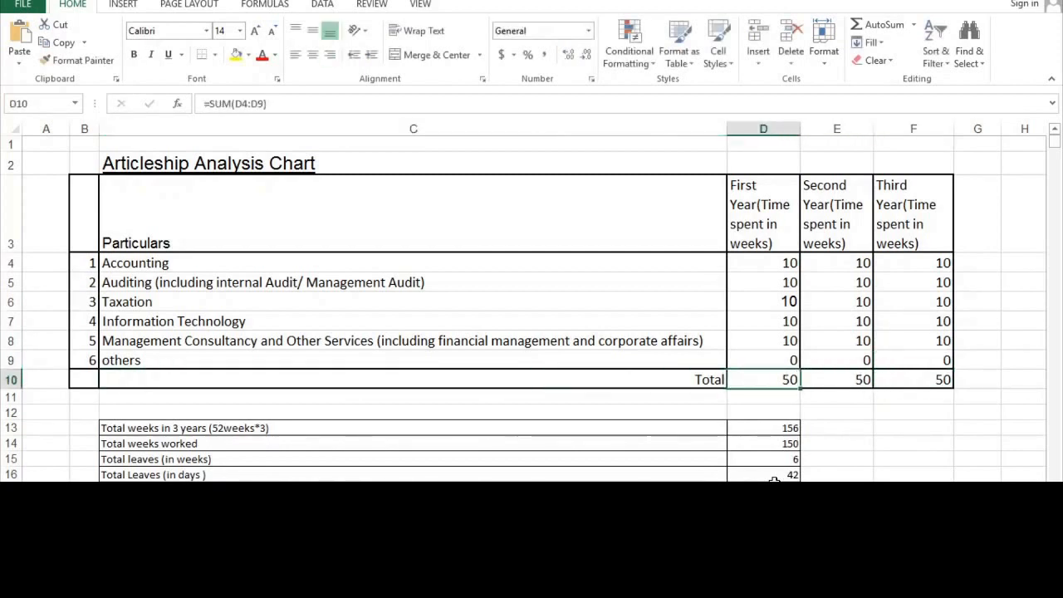
key("Down")
key("Down")
key("Down")
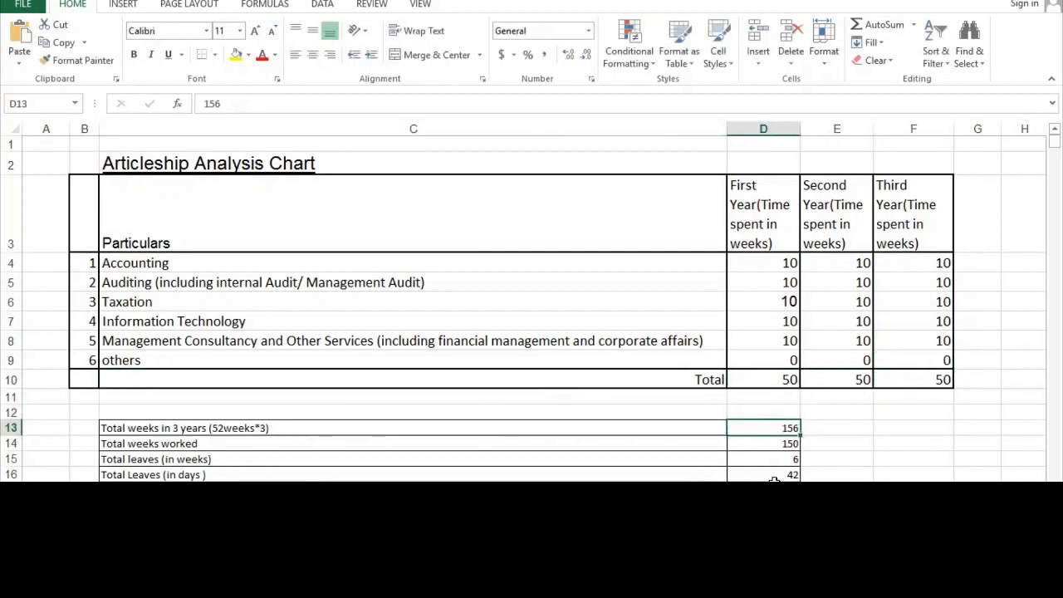
key("Left")
key("Left")
key("Right")
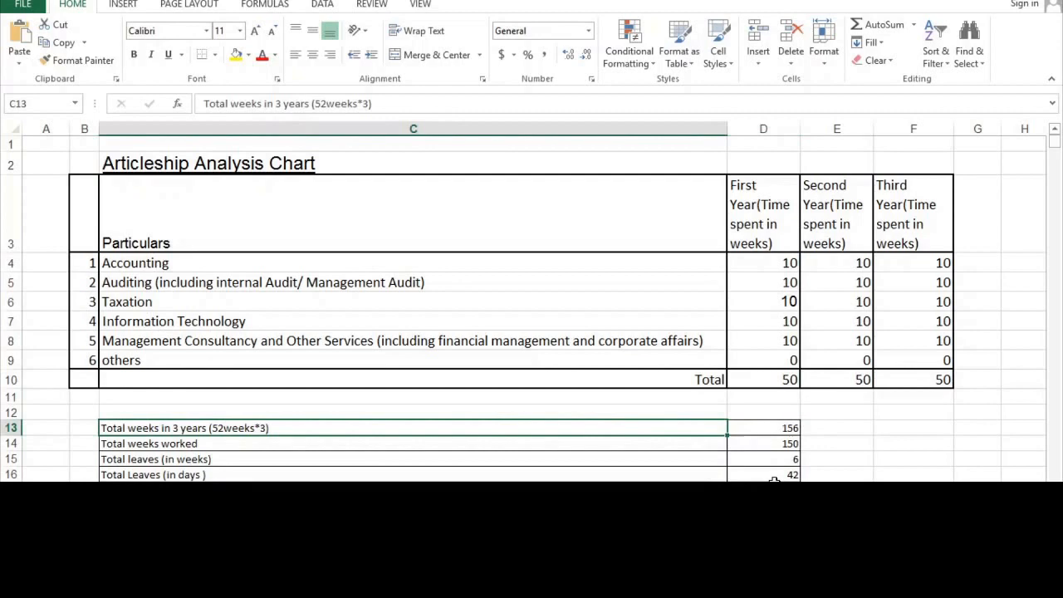
key("Right")
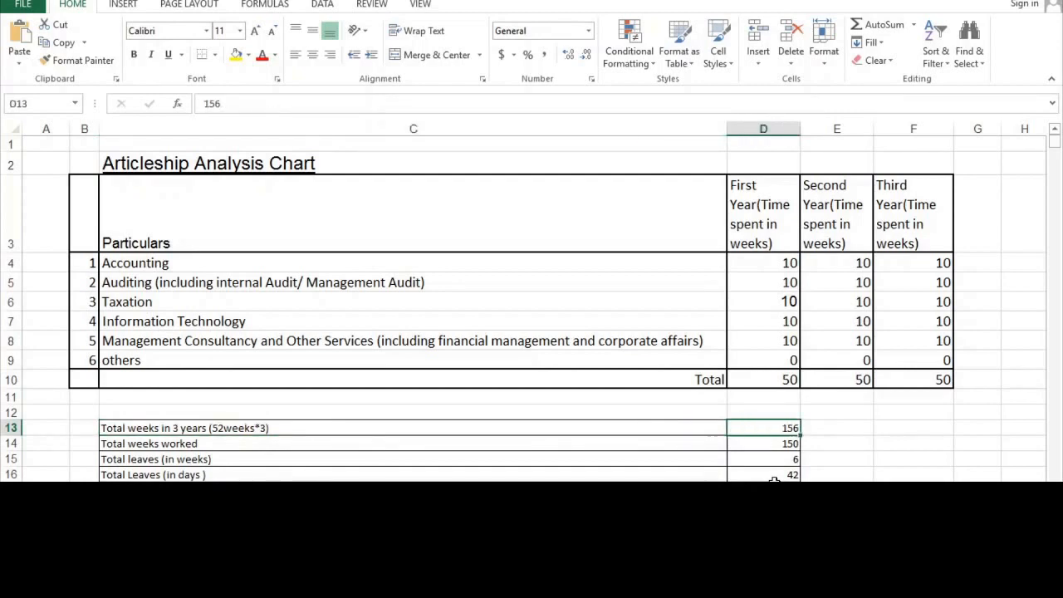
key("Down")
key("Down")
key("Down")
key("Down")
key("Down")
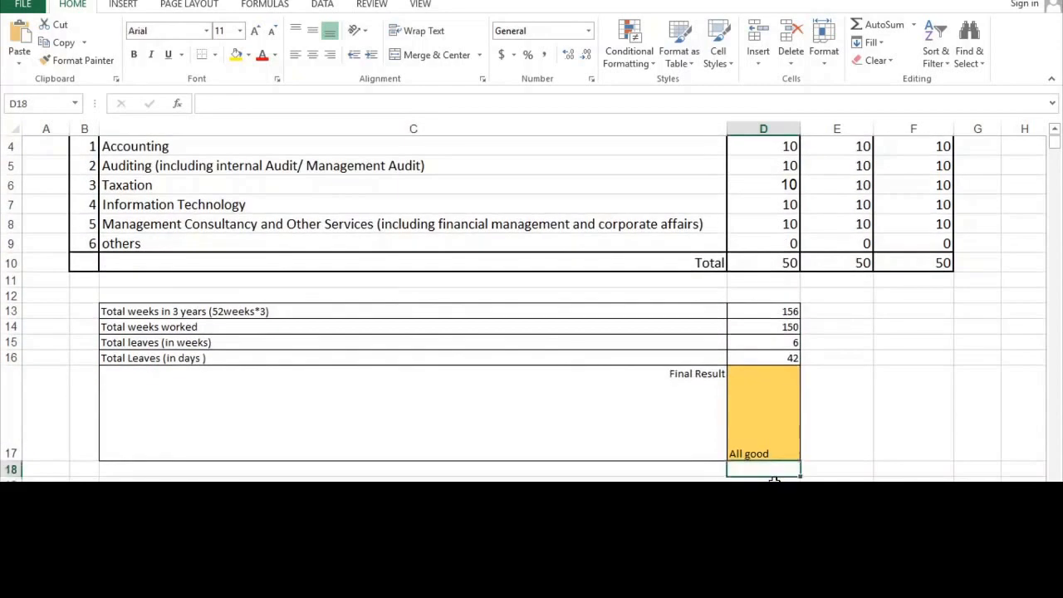
key("Up")
key("Up")
key("Up")
key("Up")
key("Up")
key("Down")
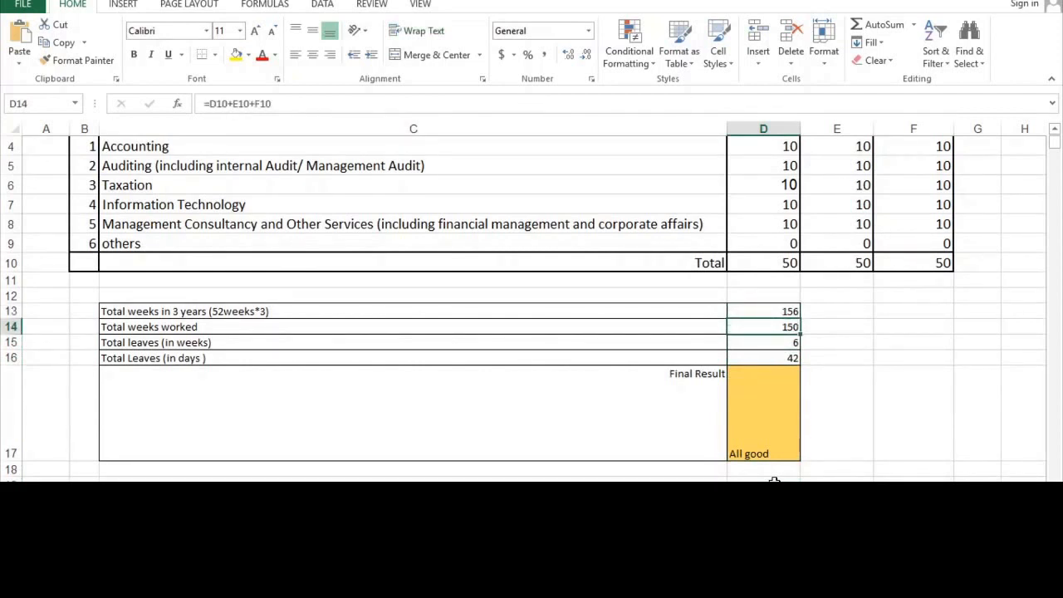
key("Down")
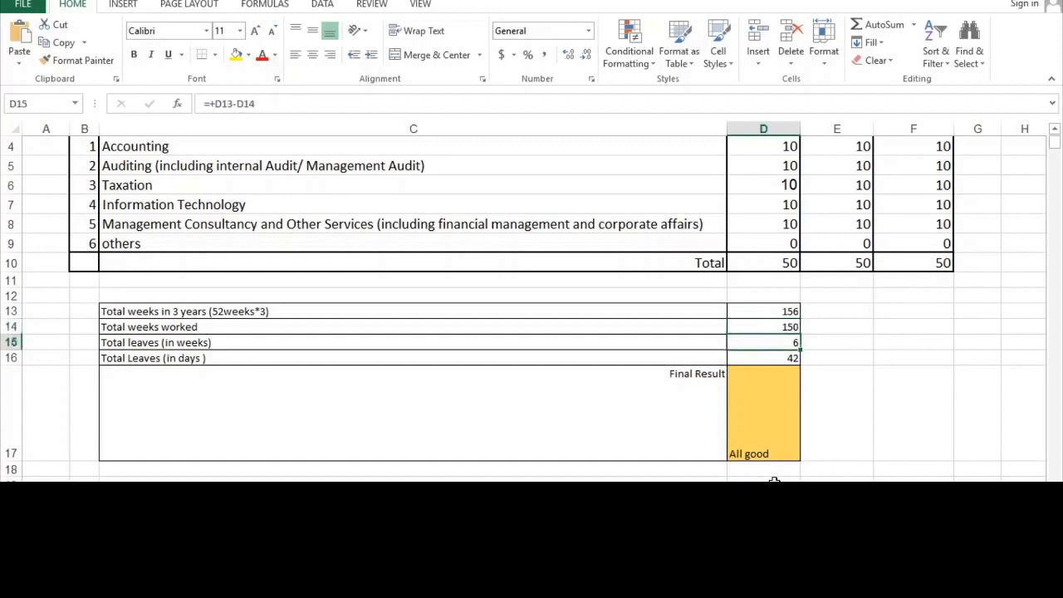
key("Down")
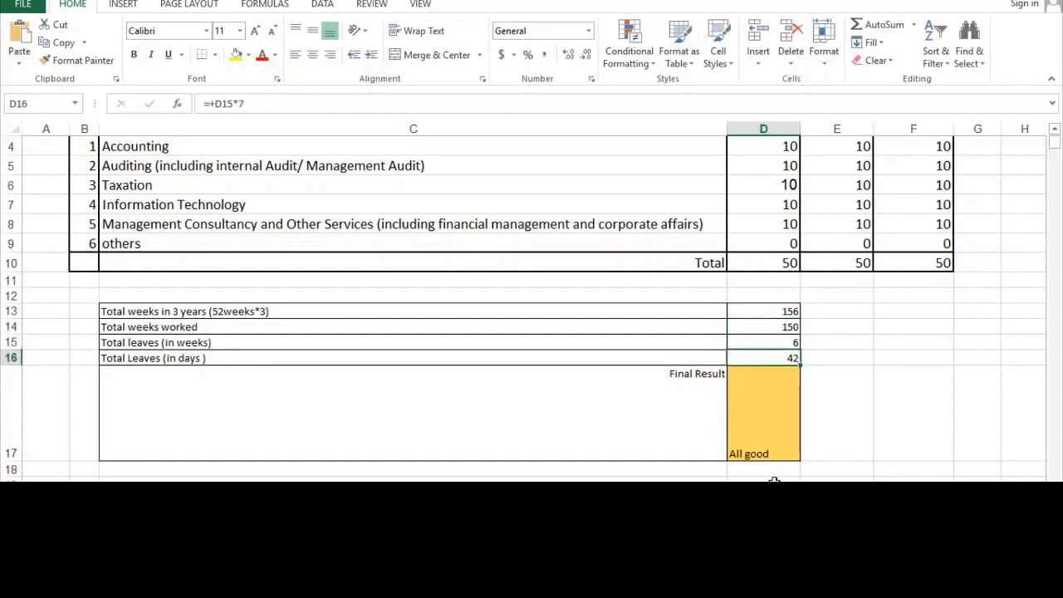
key("Down")
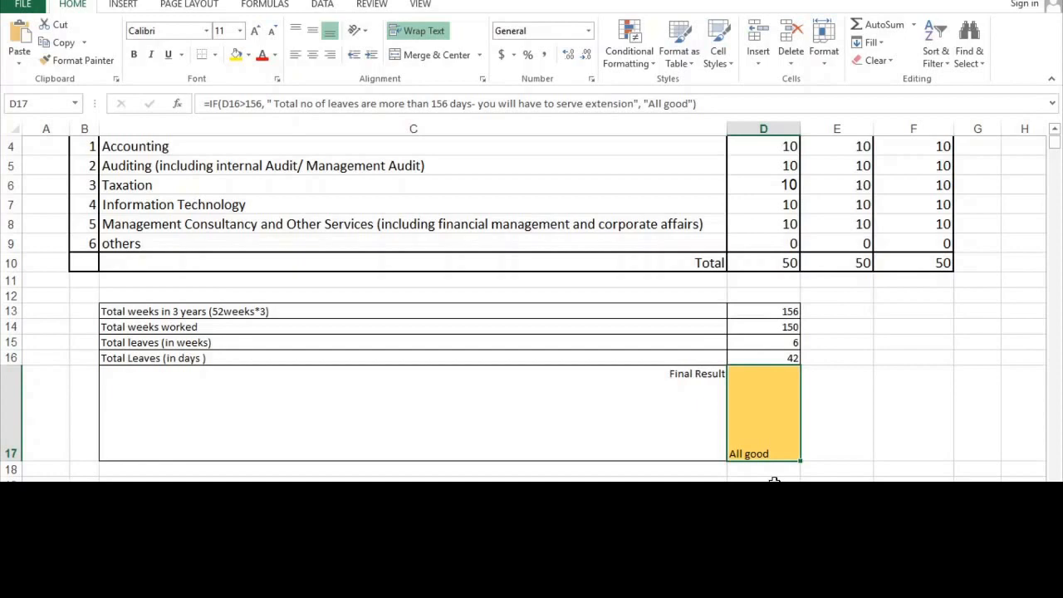
key("Up")
key("Up")
key("Up")
key("Up")
key("Up")
key("Up")
key("Up")
key("Up")
key("Up")
key("Up")
key("Up")
key("Up")
key("Up")
key("Up")
key("Up")
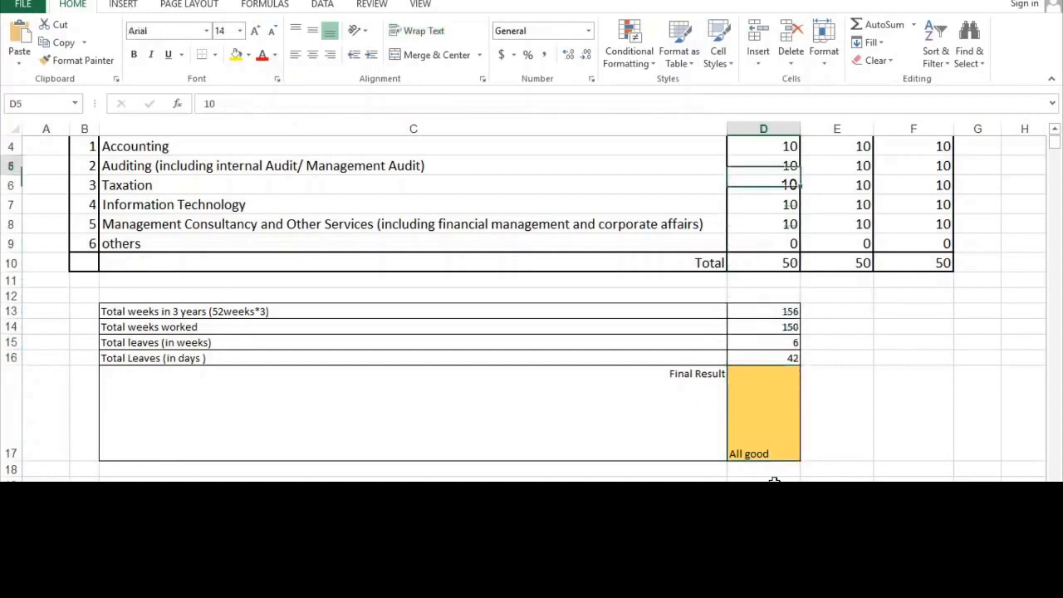
key("Down")
key("Down")
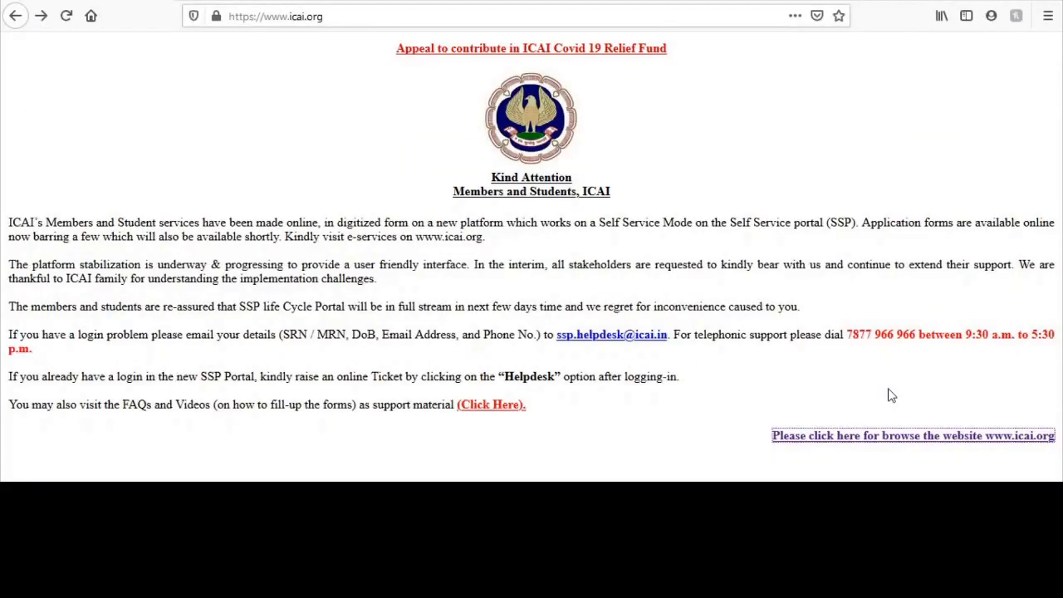
Go to the ICAI site, log in with the student UserId and password, and enter the SSP Portal.
left_click(876, 438)
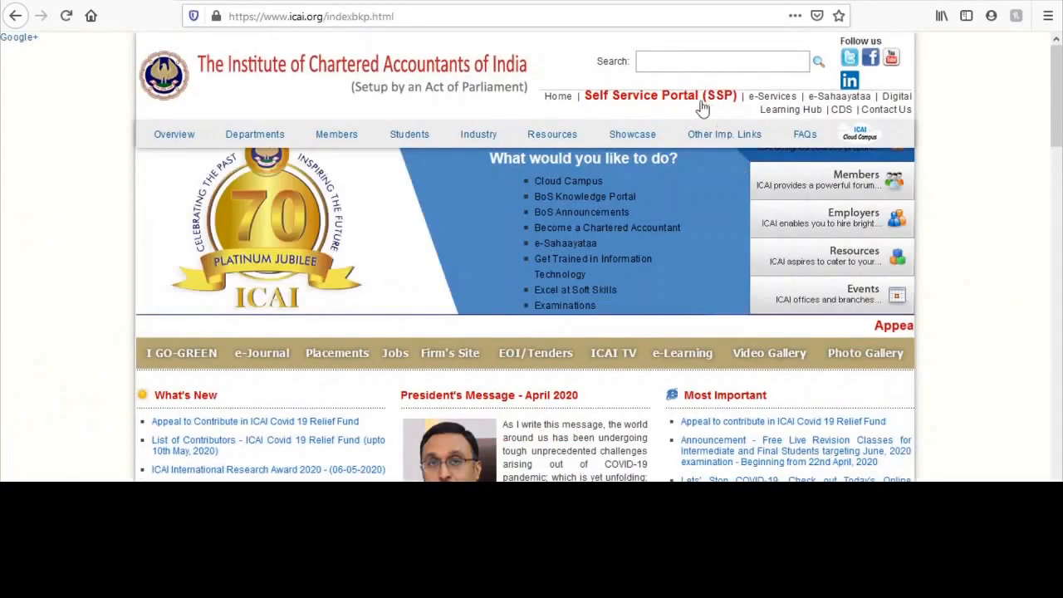
left_click(695, 106)
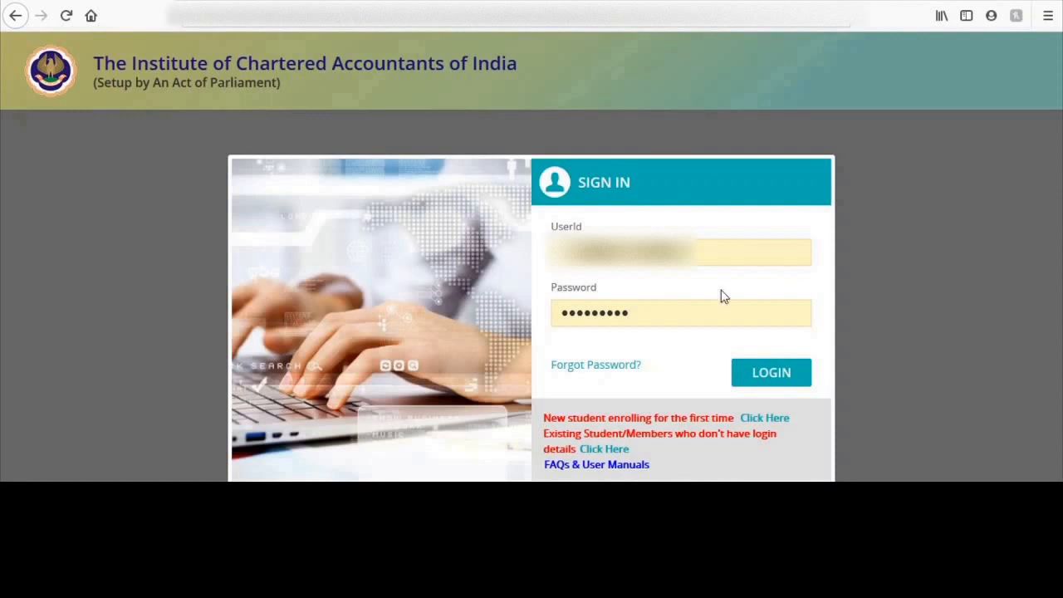
left_click(759, 373)
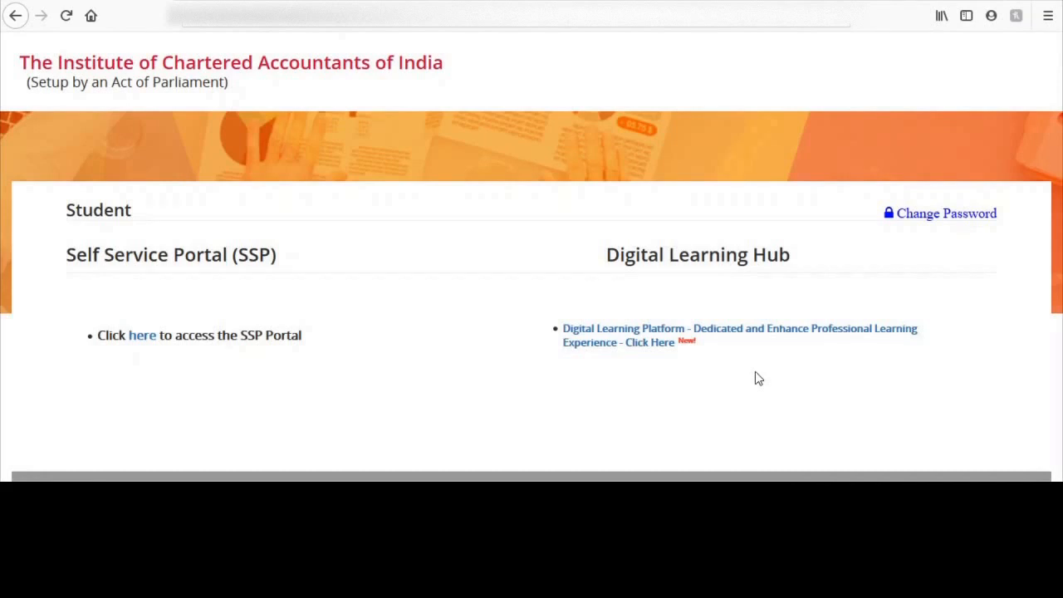
left_click(145, 341)
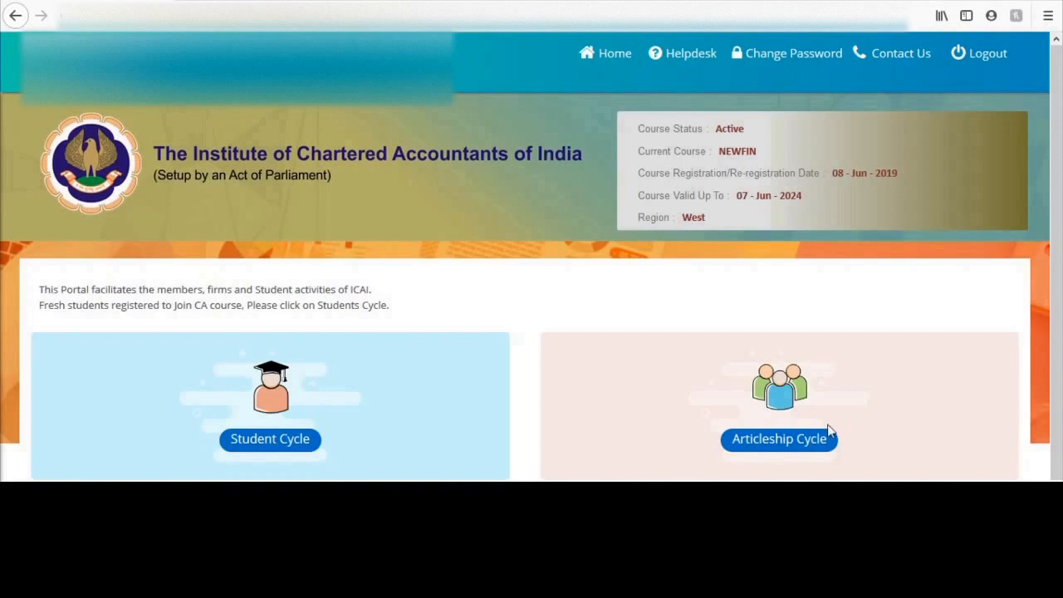
Under Articleship Cycle > Submitted/Pending Applications > Articleship, start the Articleship Completion (Form 108) application.
left_click(797, 442)
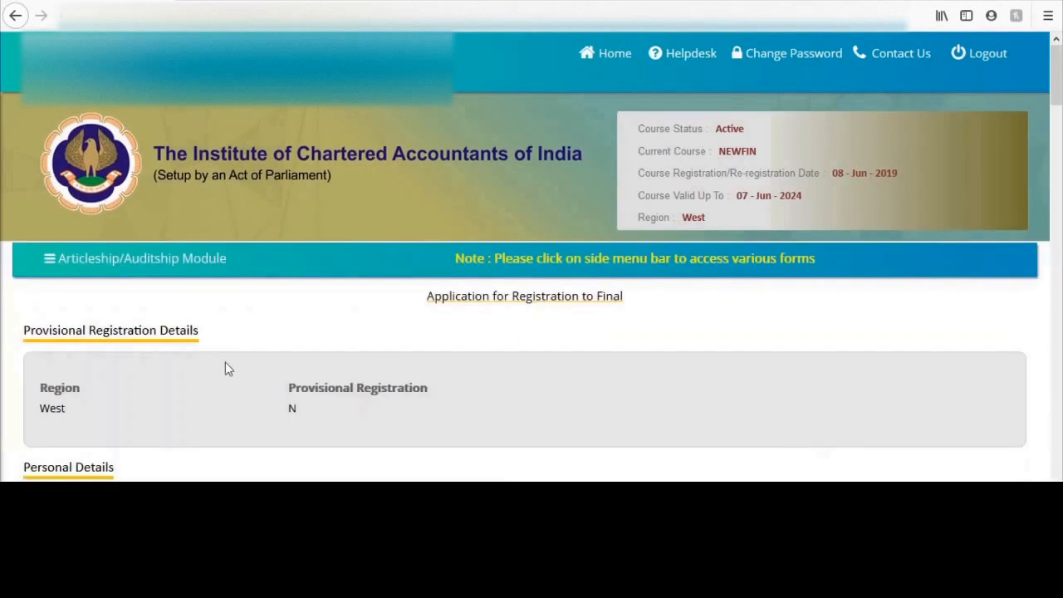
left_click(55, 264)
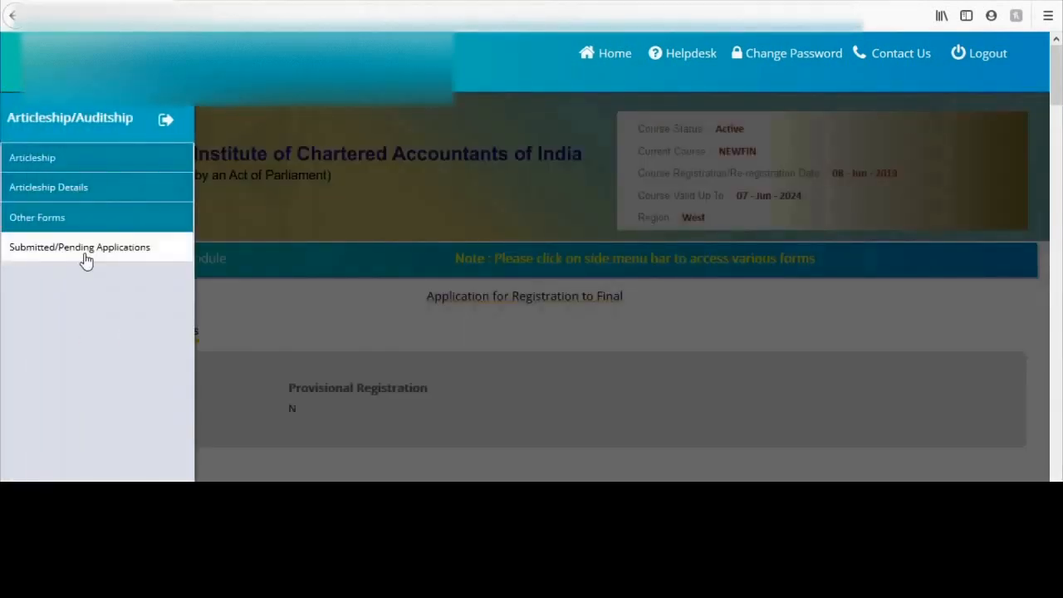
left_click(85, 260)
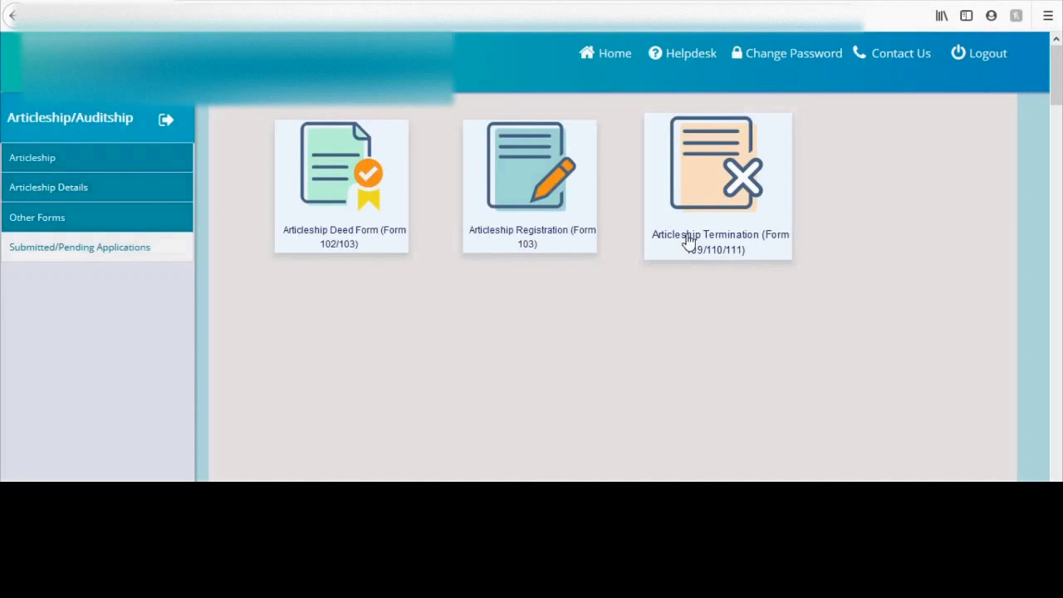
left_click(70, 167)
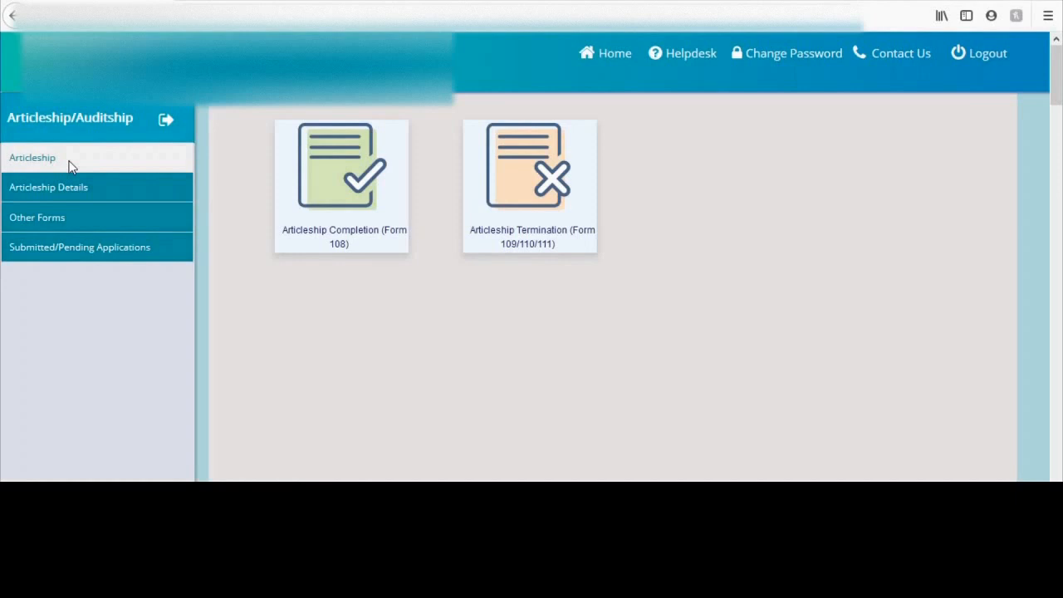
left_click(321, 241)
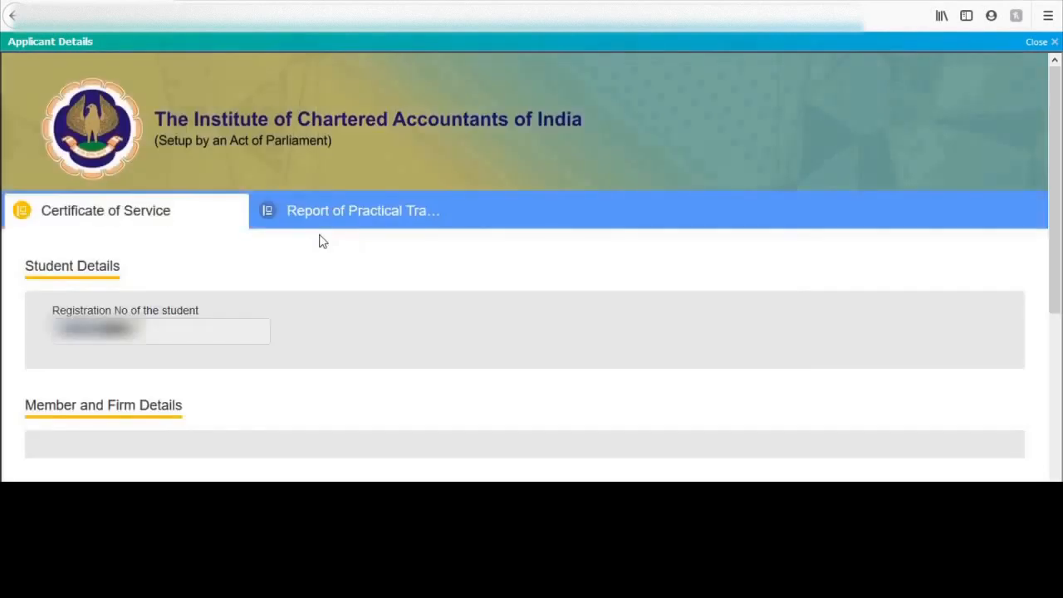
Scroll down the Certificate of Service tab to reach the Report of Practical Training section.
left_click_drag(1055, 162, 1061, 437)
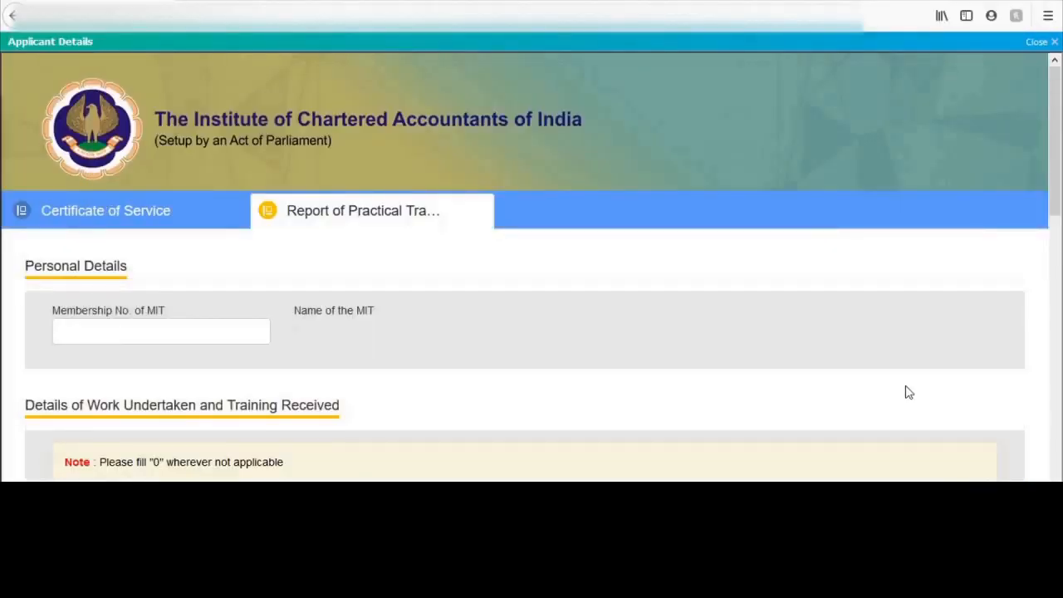
Scroll past the Work Undertaken table and SOPTAS section and submit the Report of Practical Training.
left_click_drag(1059, 157, 1059, 308)
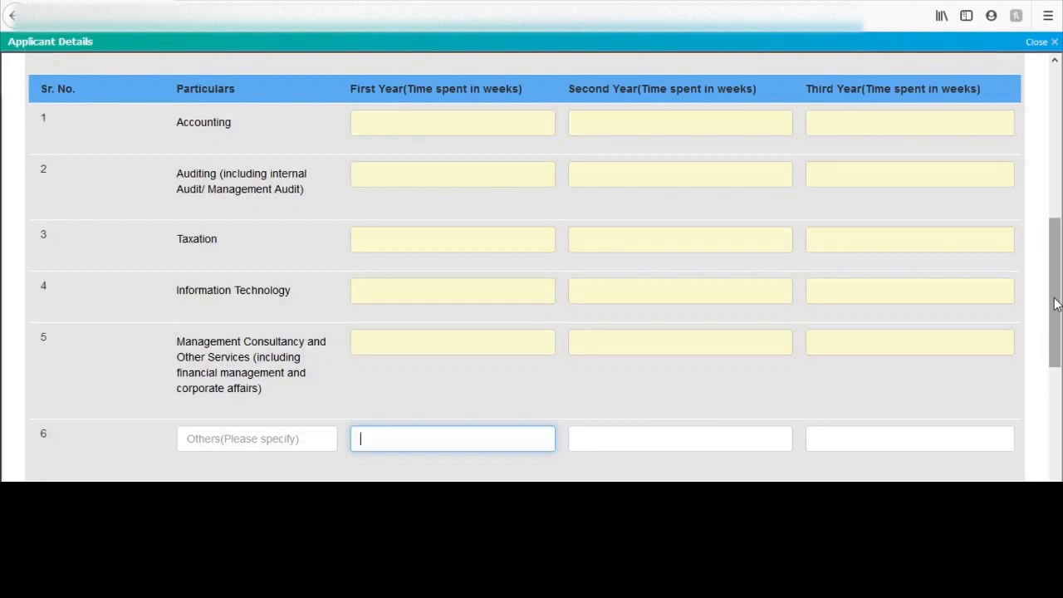
left_click_drag(1056, 305, 1055, 452)
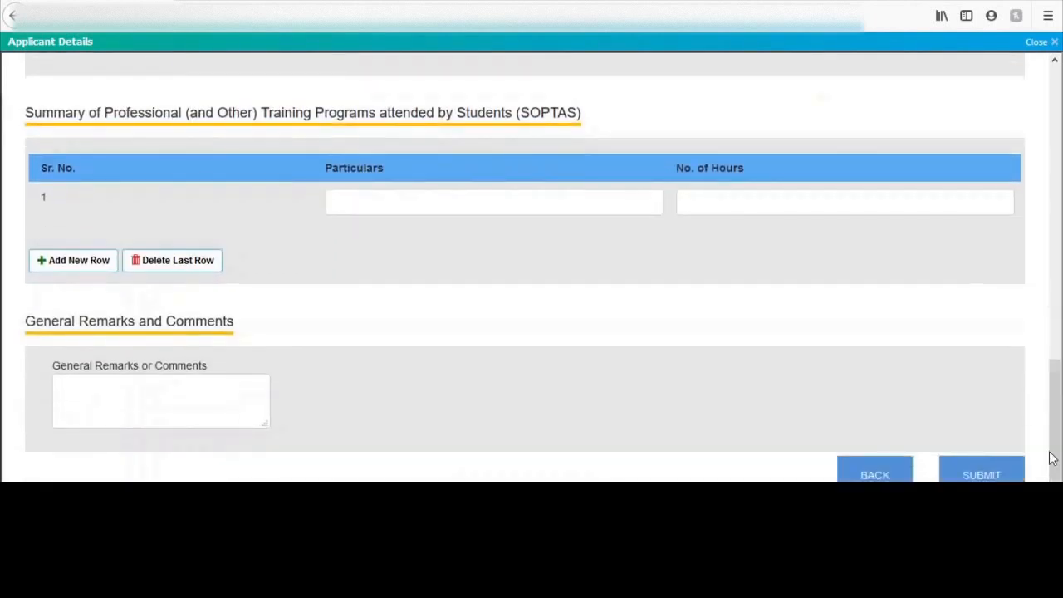
left_click(974, 476)
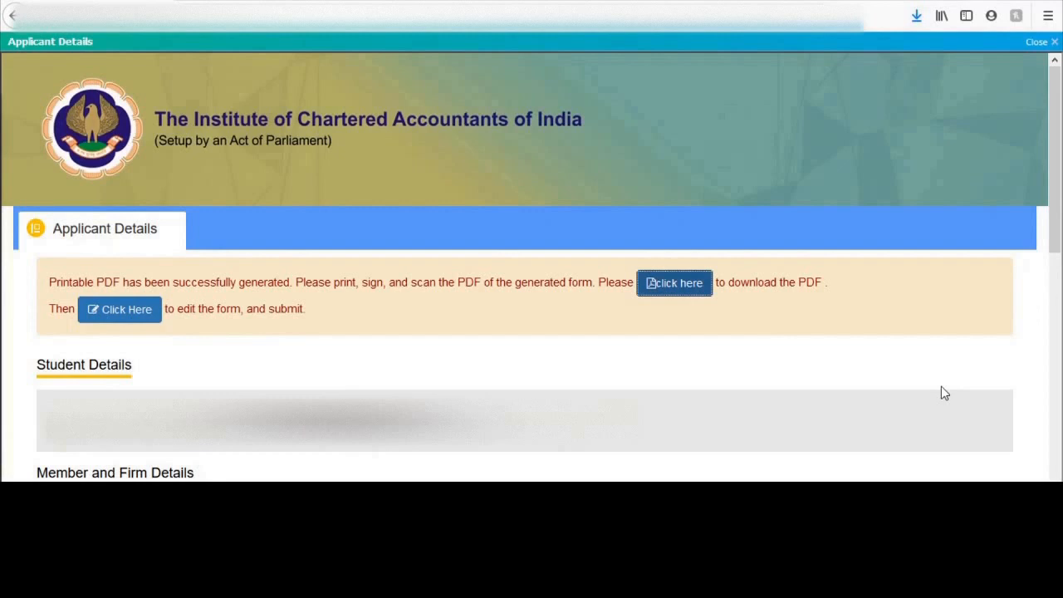
Download the generated form108.pdf and save the file to the computer.
left_click(670, 290)
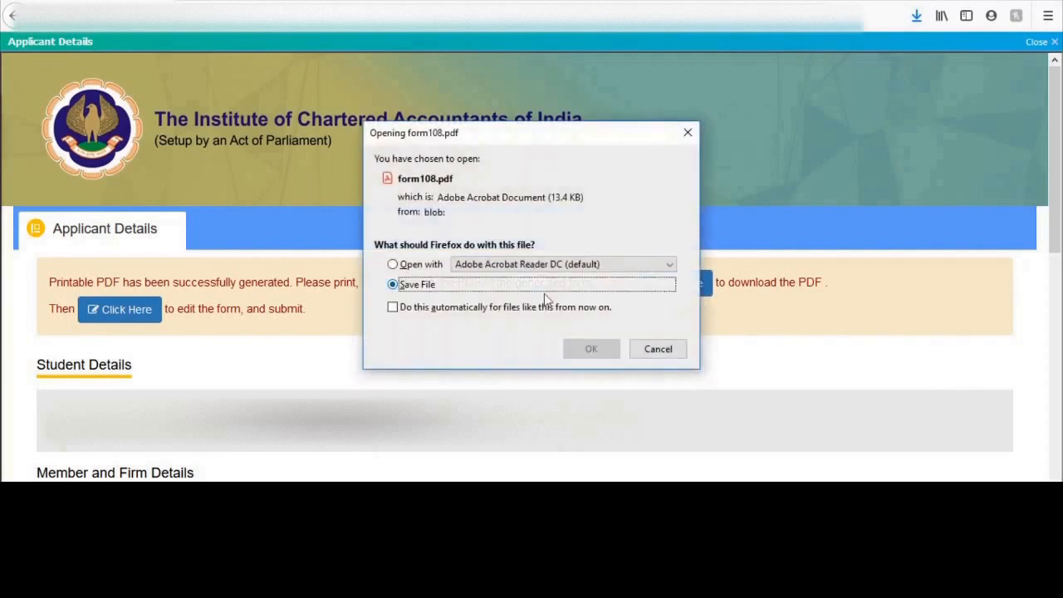
left_click(585, 354)
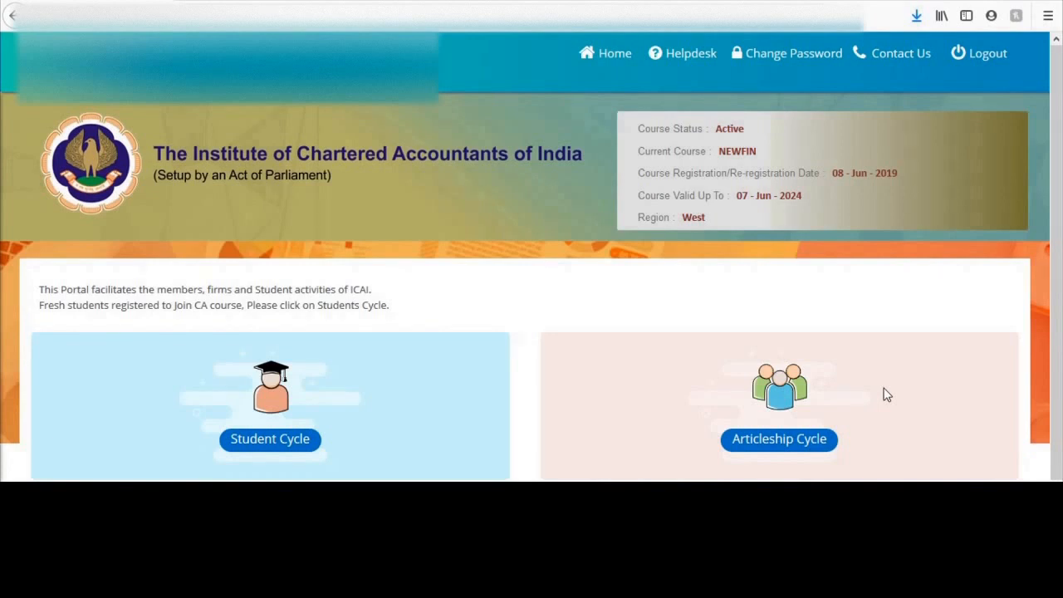
Via Articleship Cycle > Submitted/Pending Applications, open the Articleship Completion (Form 108) listing.
left_click(787, 447)
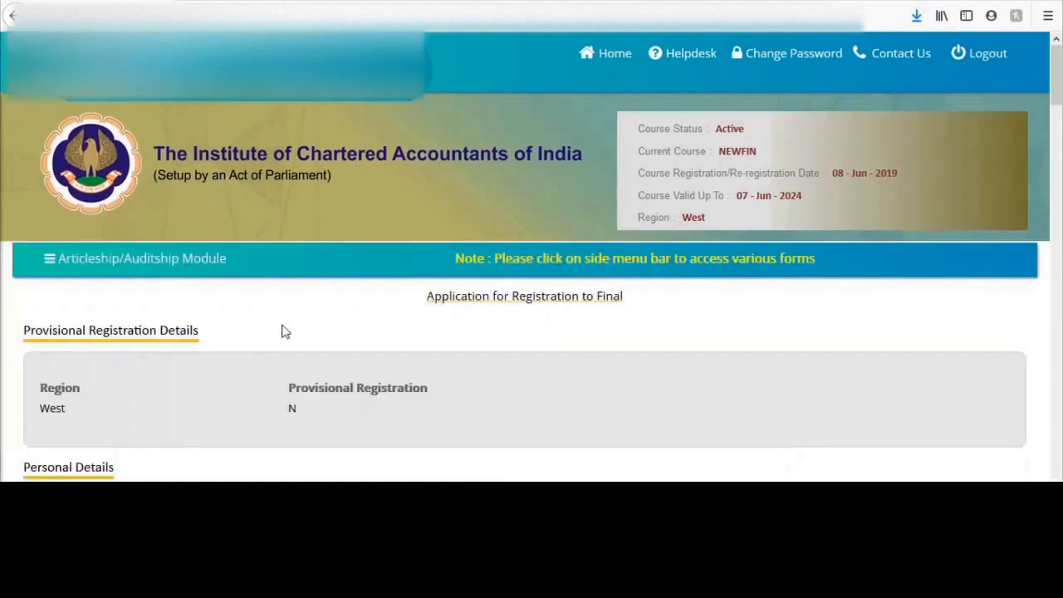
left_click(52, 265)
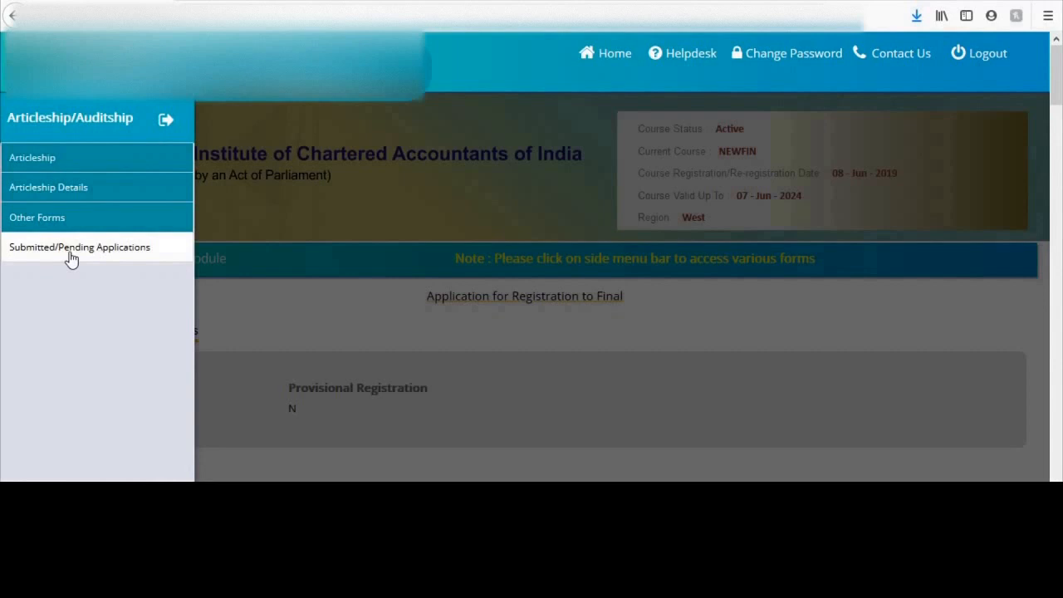
left_click(71, 259)
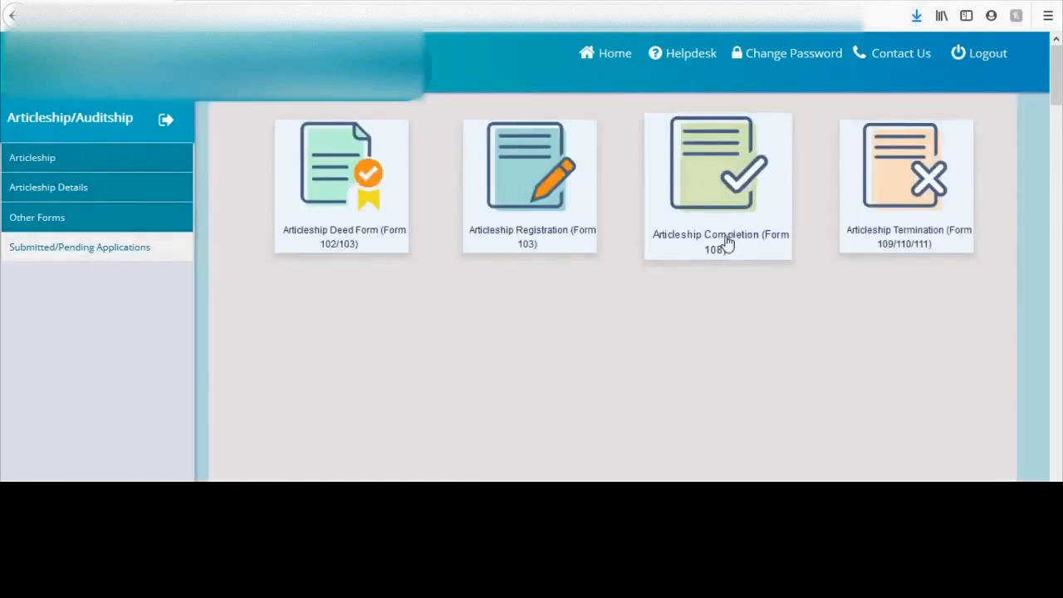
left_click(726, 241)
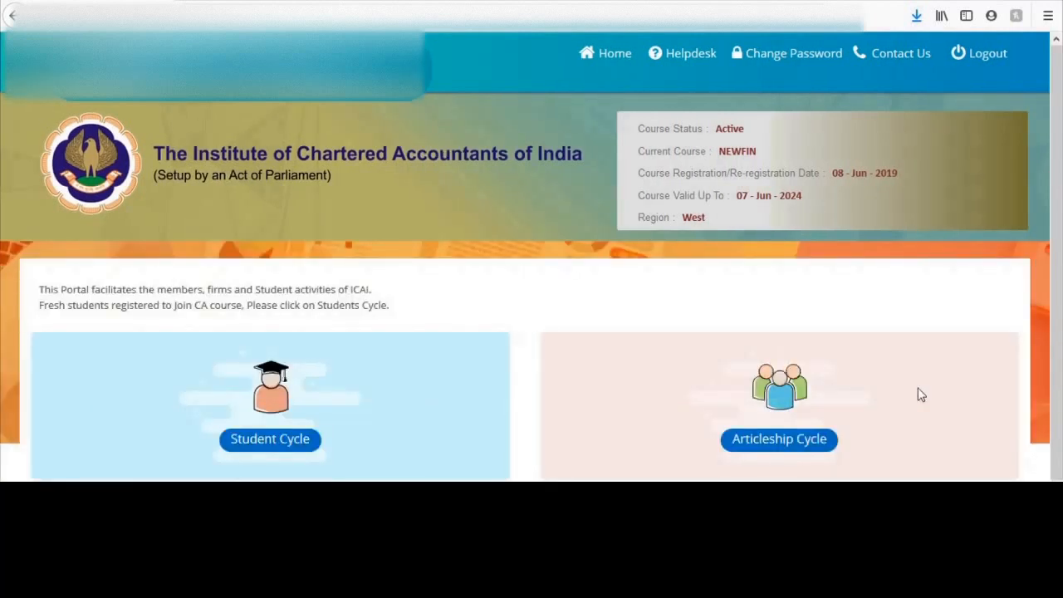
left_click(785, 443)
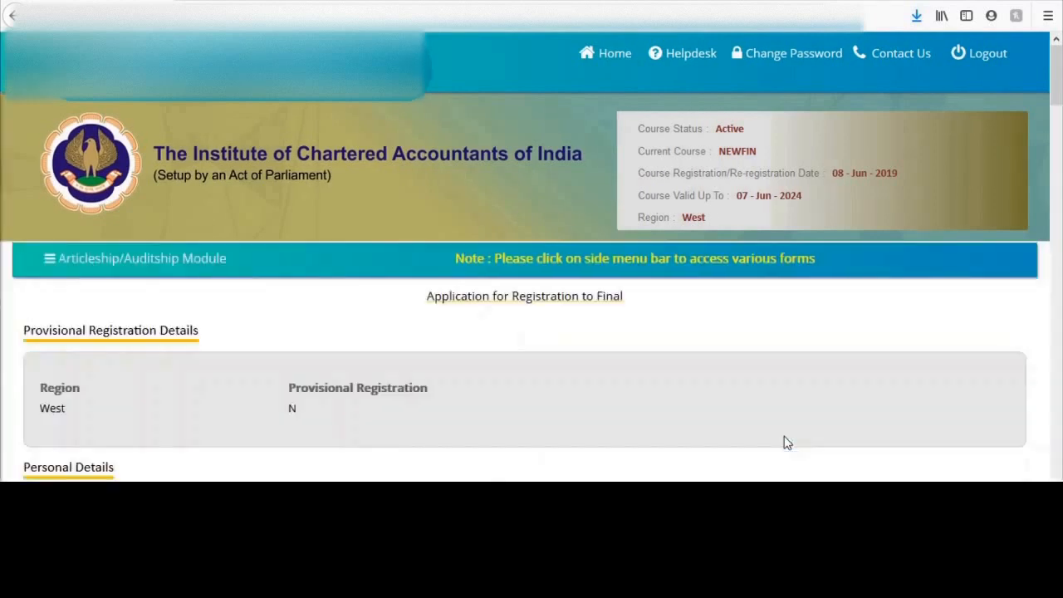
left_click(46, 263)
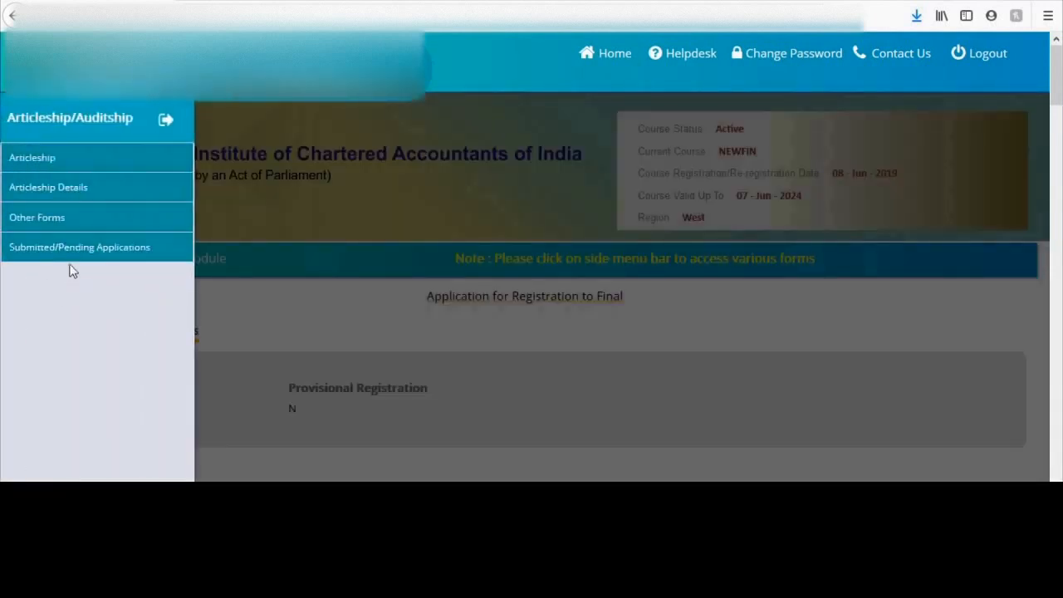
left_click(88, 247)
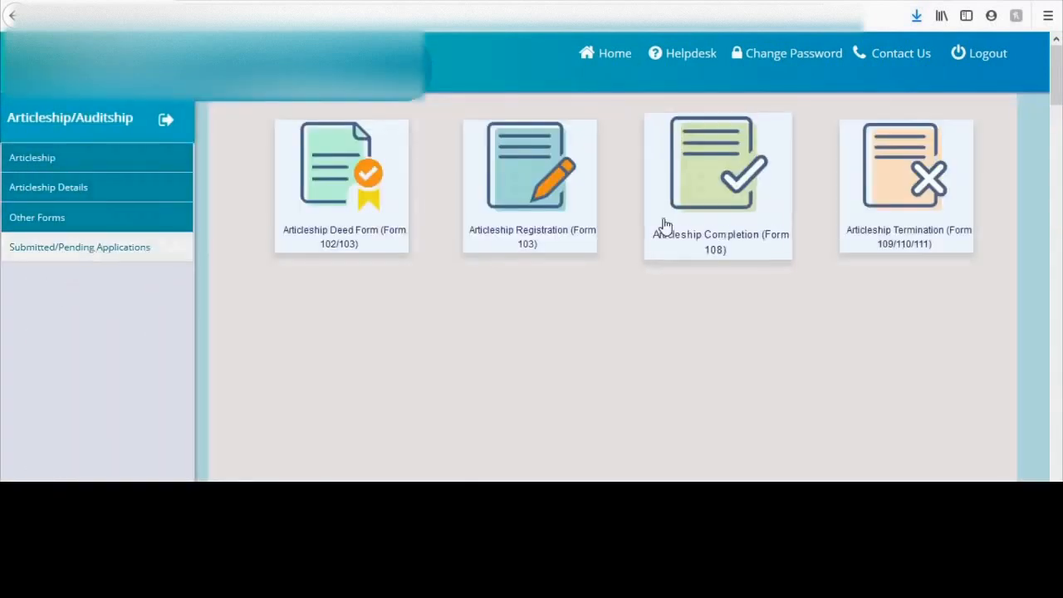
left_click(702, 236)
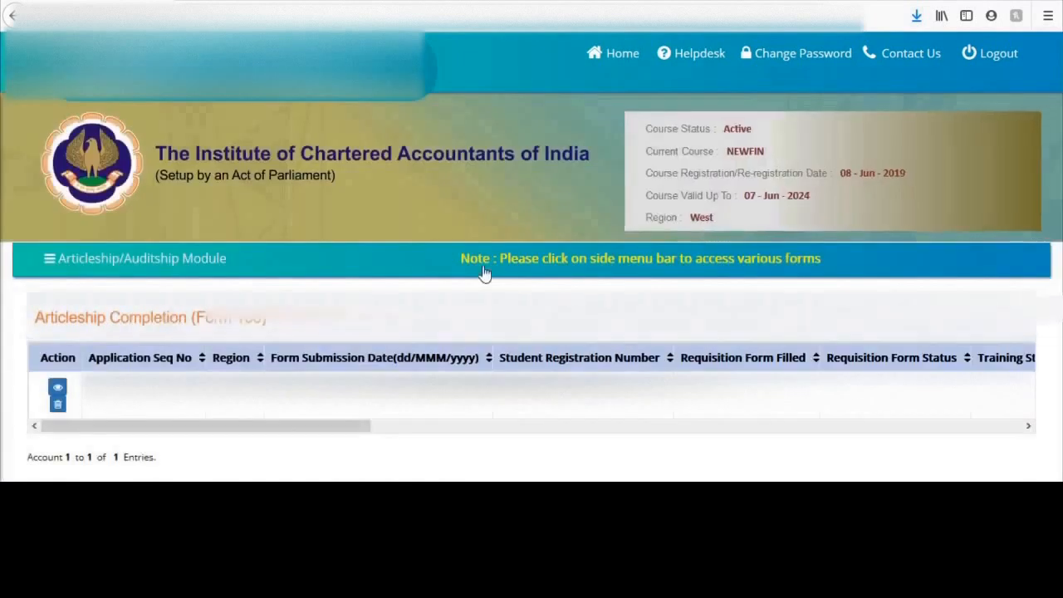
View the submitted Form 108 application and scroll to its PDF-generated notice.
left_click(57, 392)
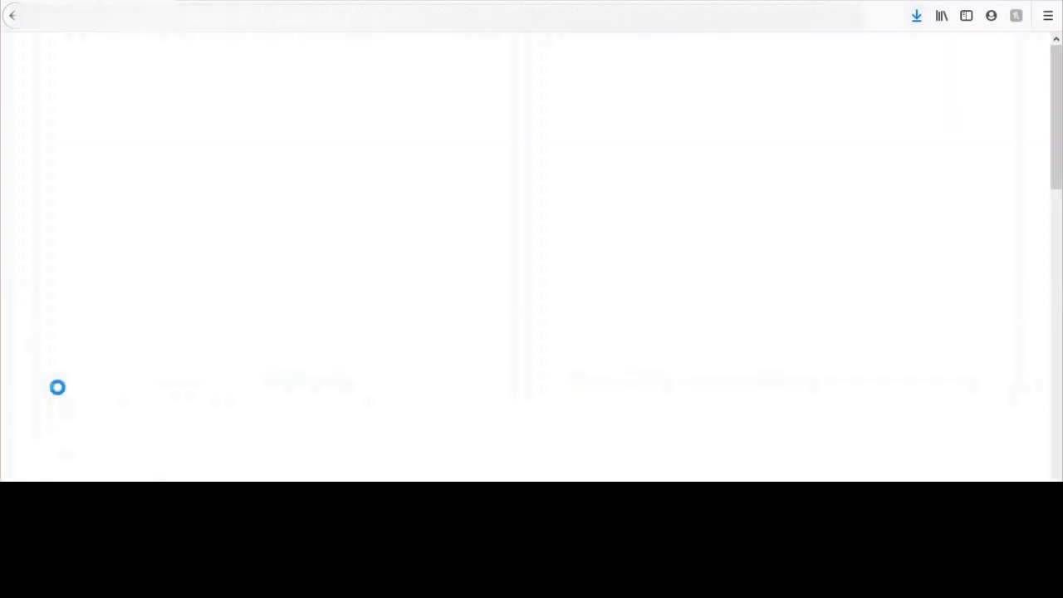
scroll(904, 401, "down", 10)
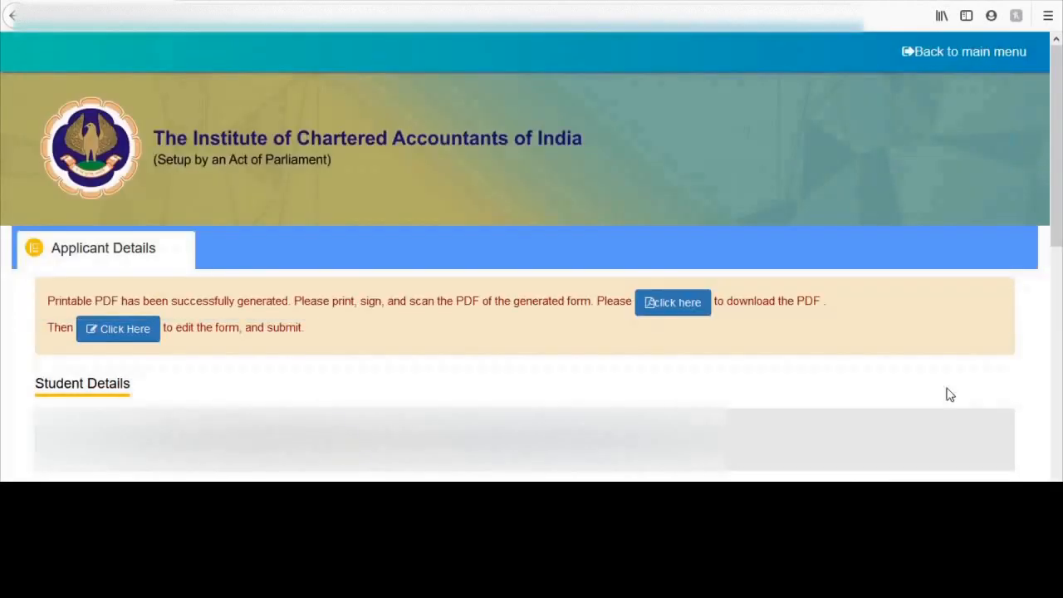
Reopen Form 108 for editing, scroll through its tabs, and continue to Document Upload.
left_click(140, 336)
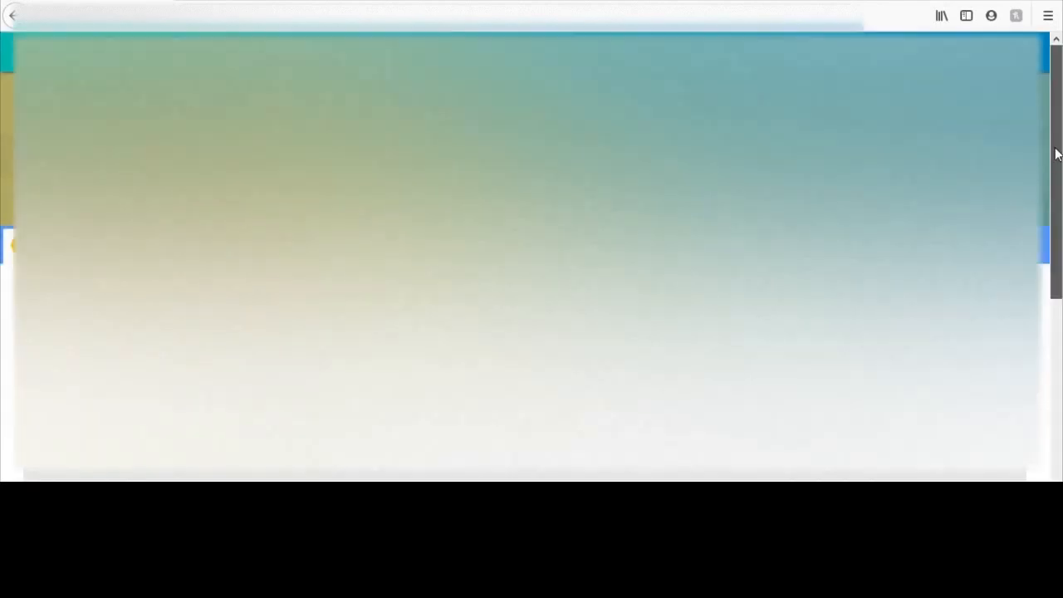
left_click_drag(1056, 155, 1057, 350)
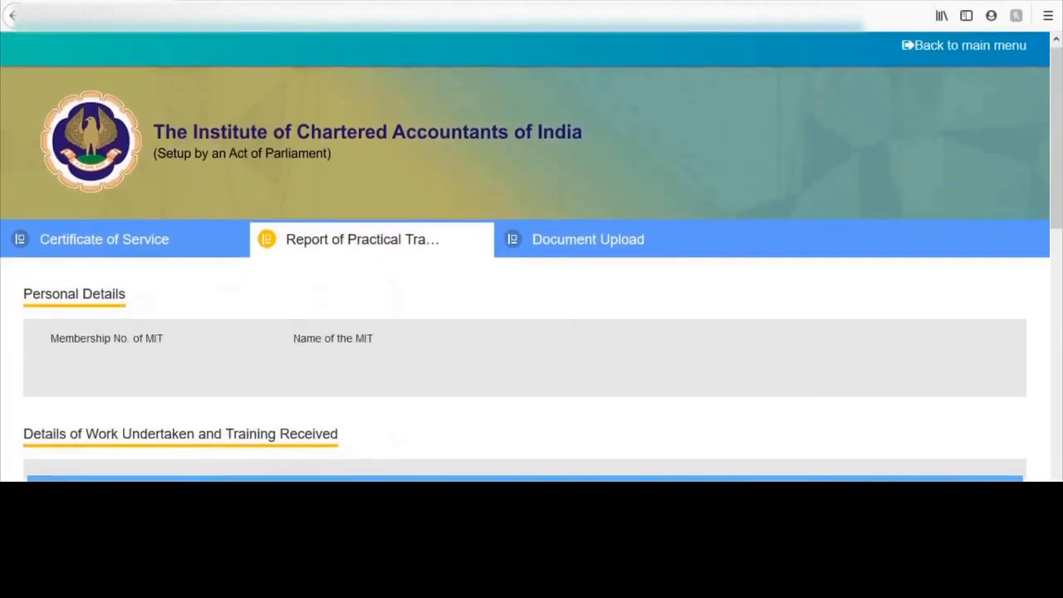
left_click_drag(1058, 150, 1061, 469)
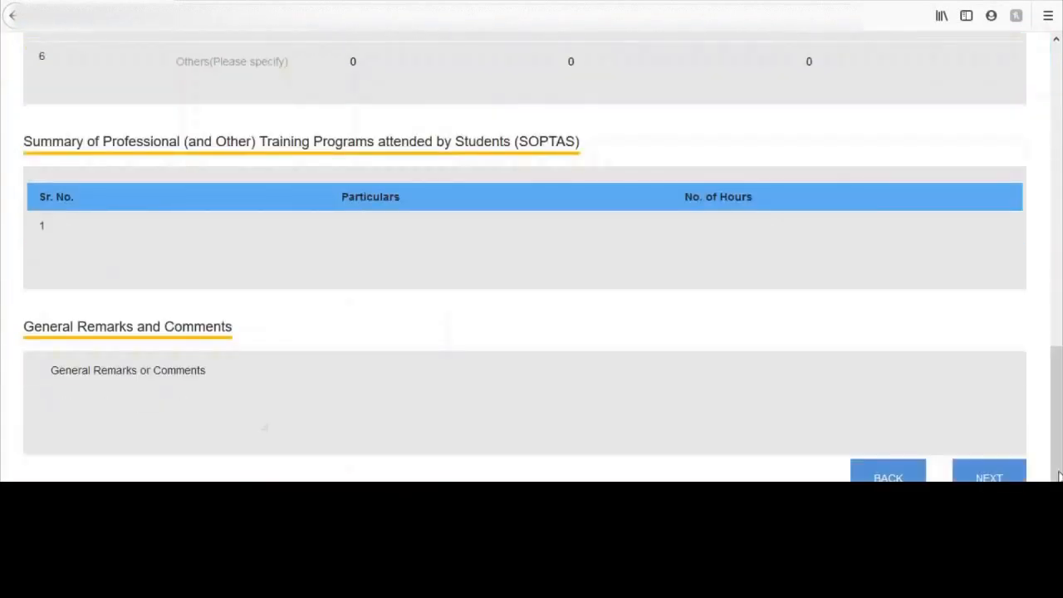
left_click(988, 474)
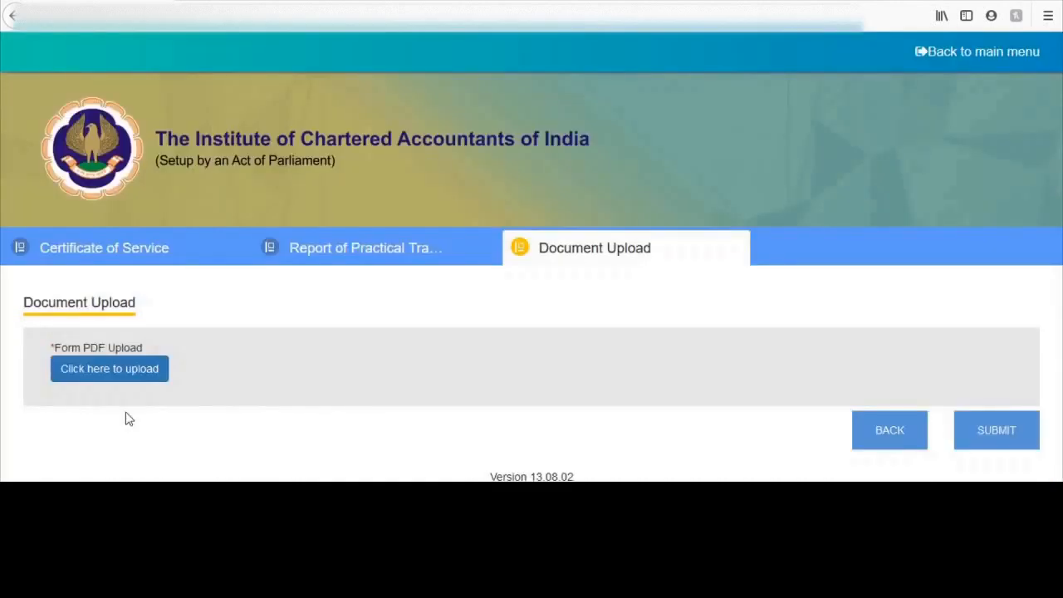
left_click(112, 370)
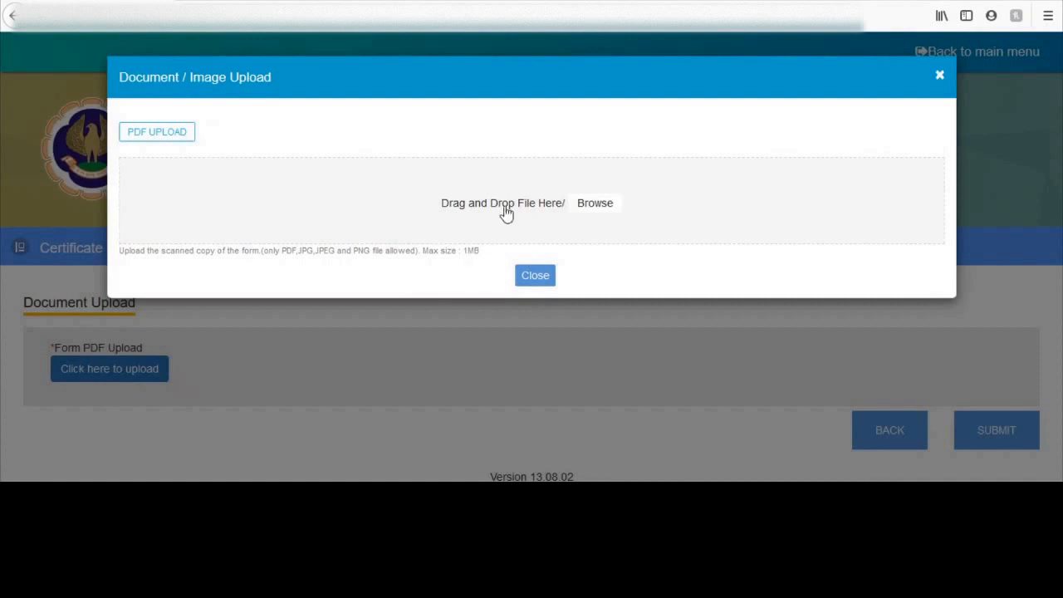
left_click(942, 79)
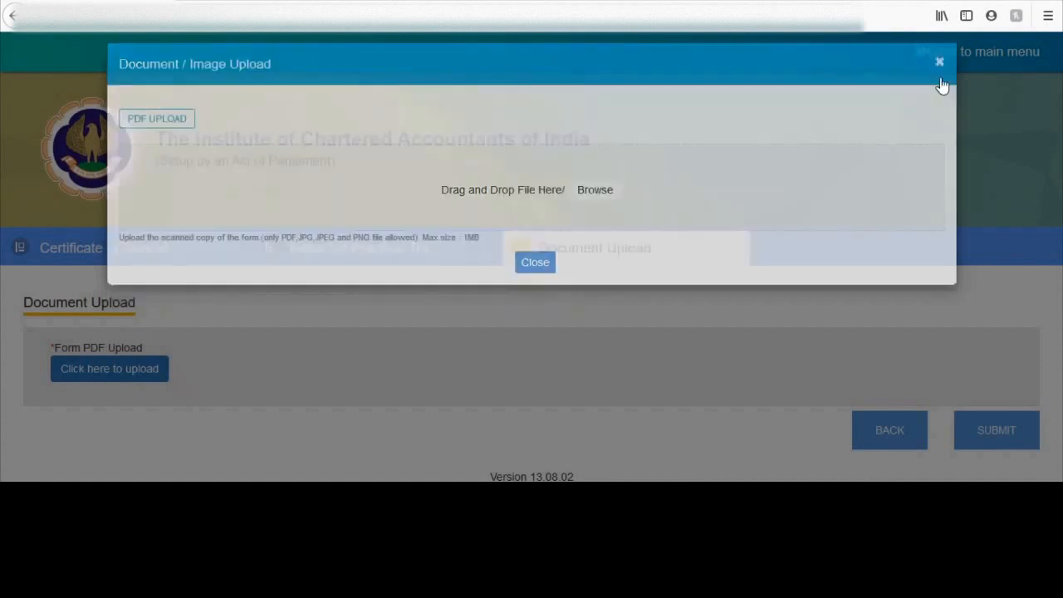